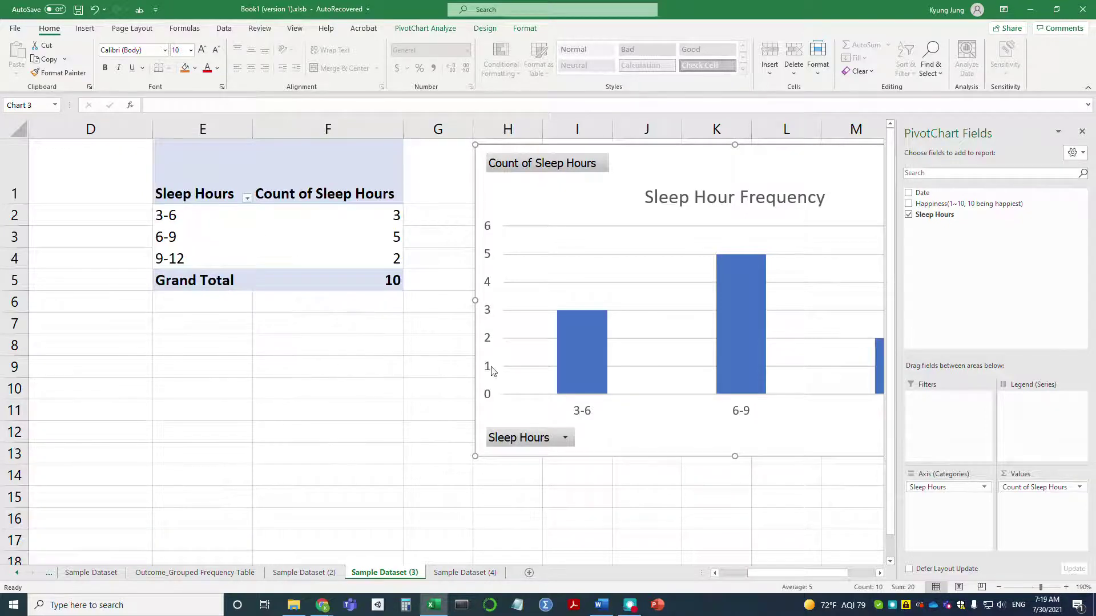
left_click_drag(769, 574, 735, 574)
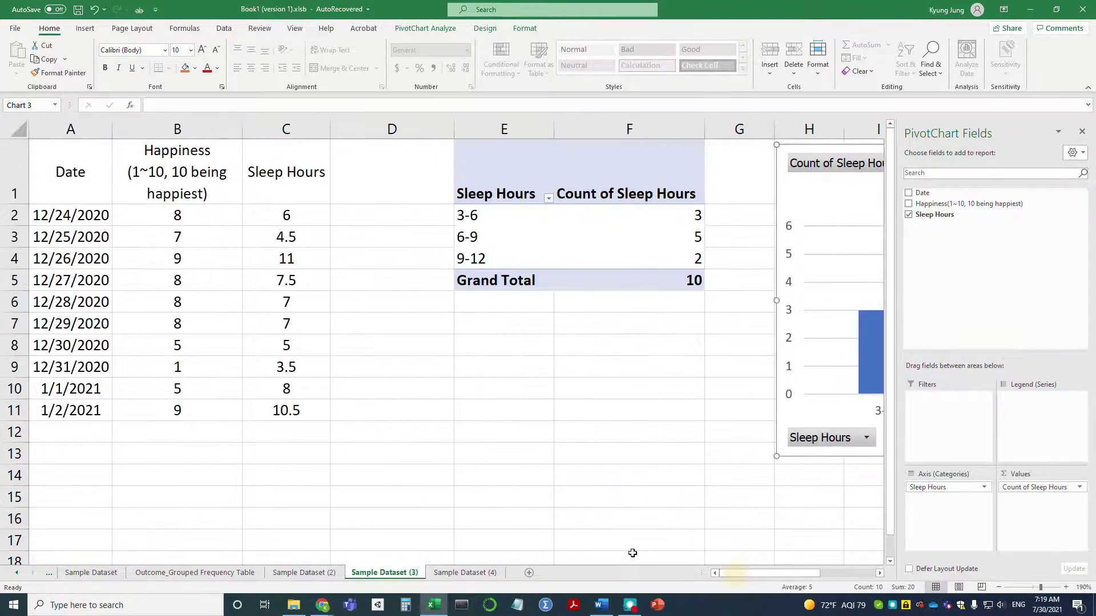
left_click_drag(91, 179, 303, 412)
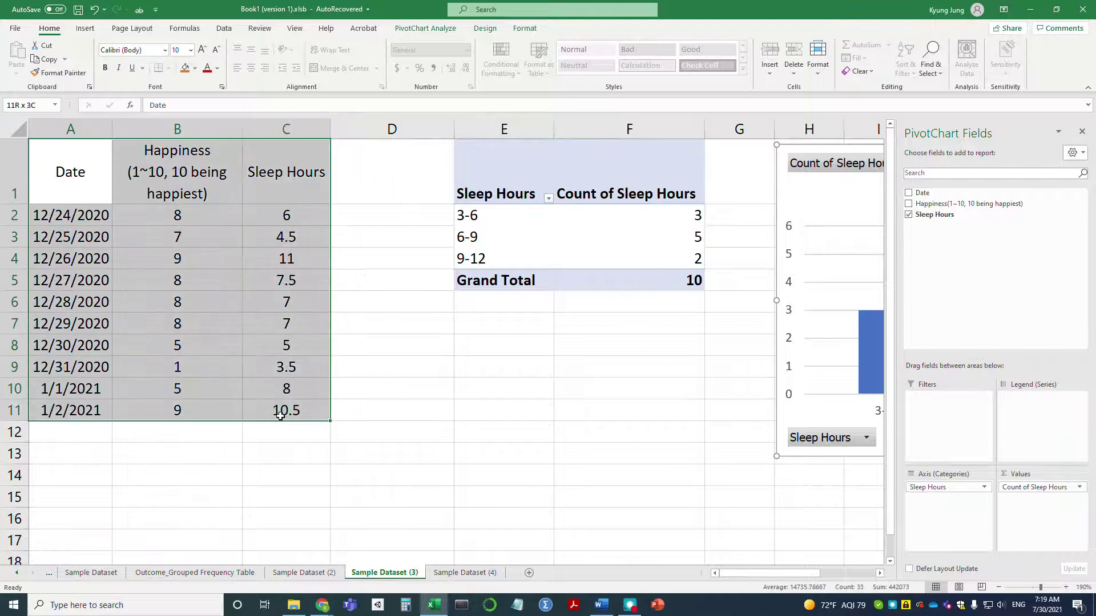
left_click(296, 126)
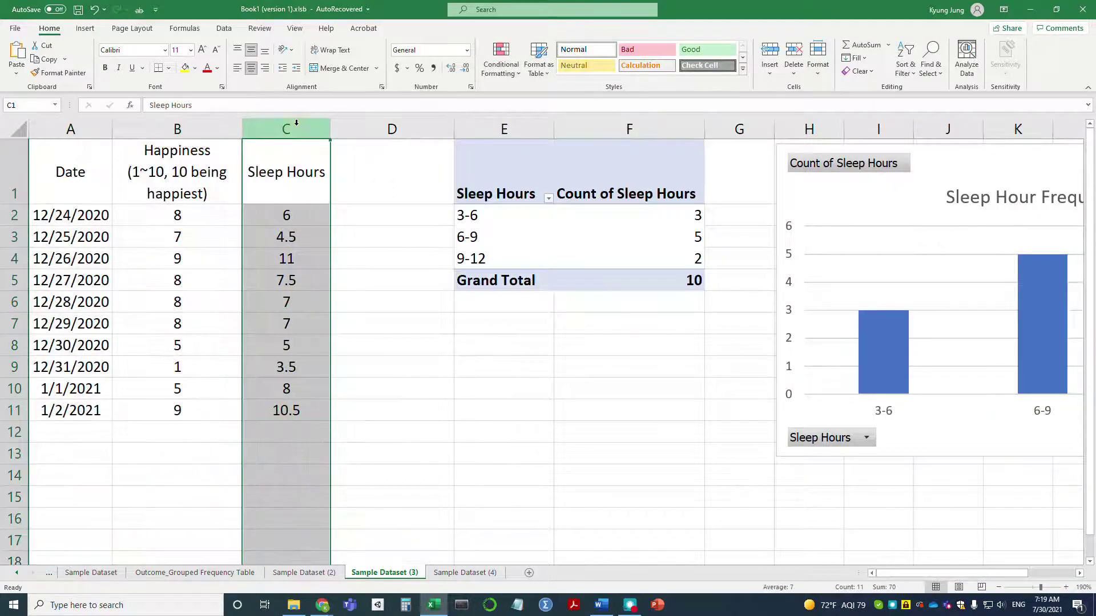
On the Sample Dataset (4) sheet, start a new PivotTable with A1:C11 as its source range
left_click(468, 573)
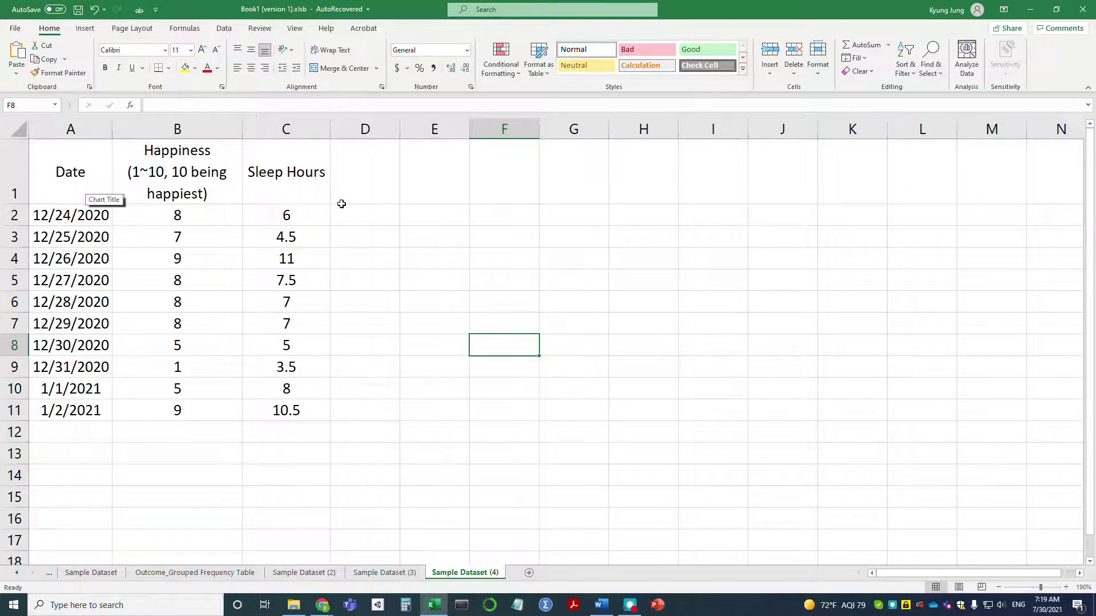
left_click(85, 28)
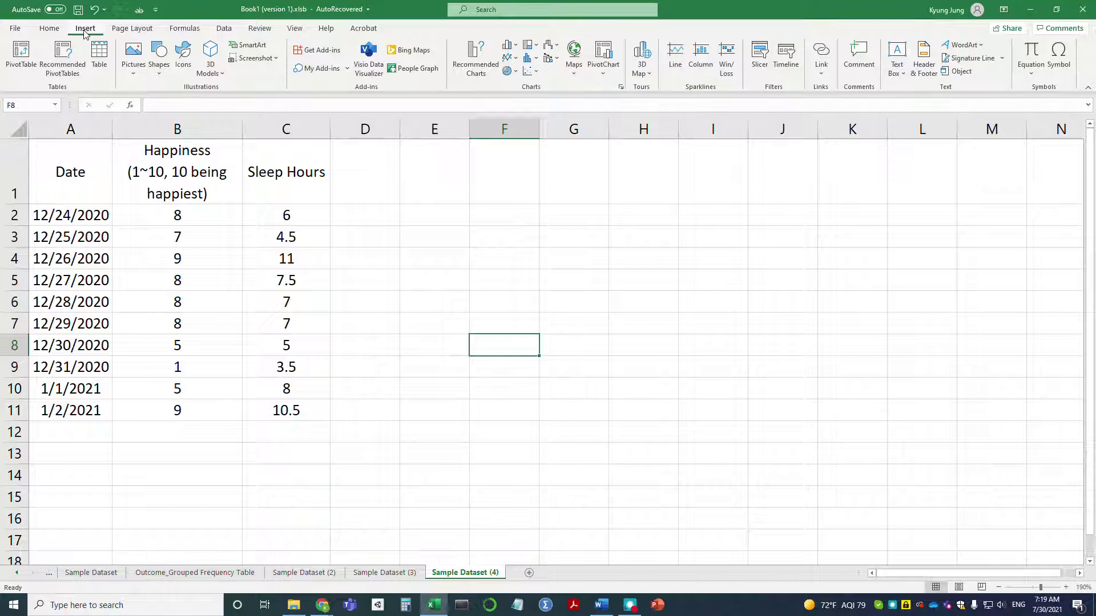
left_click(20, 54)
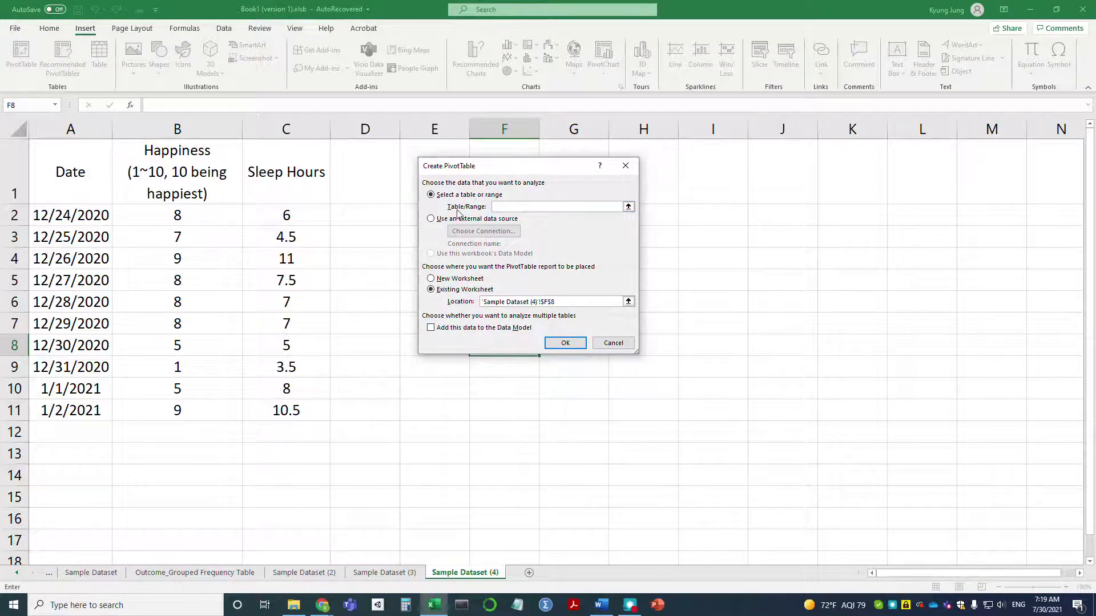
left_click(629, 206)
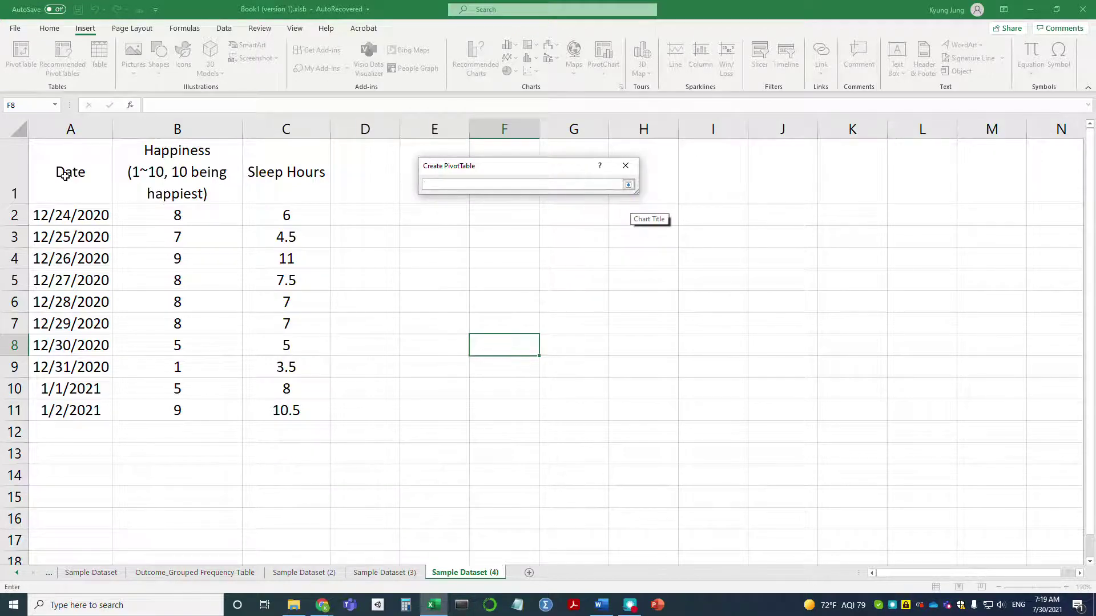
mouse_move(65, 175)
left_mouse_down()
mouse_move(263, 308)
mouse_move(283, 407)
left_mouse_up()
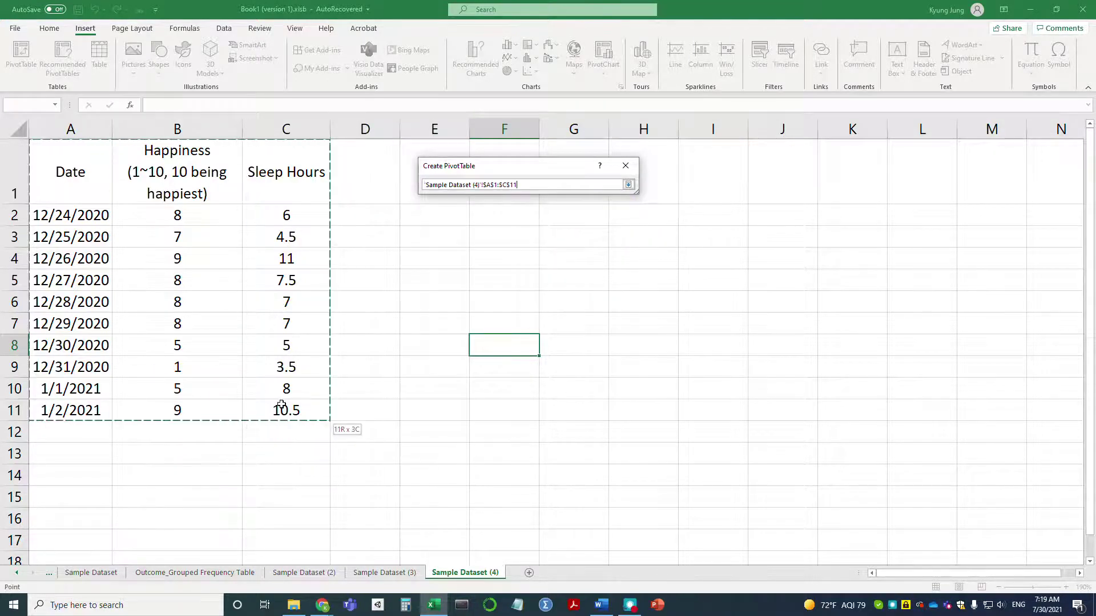
left_click(287, 131)
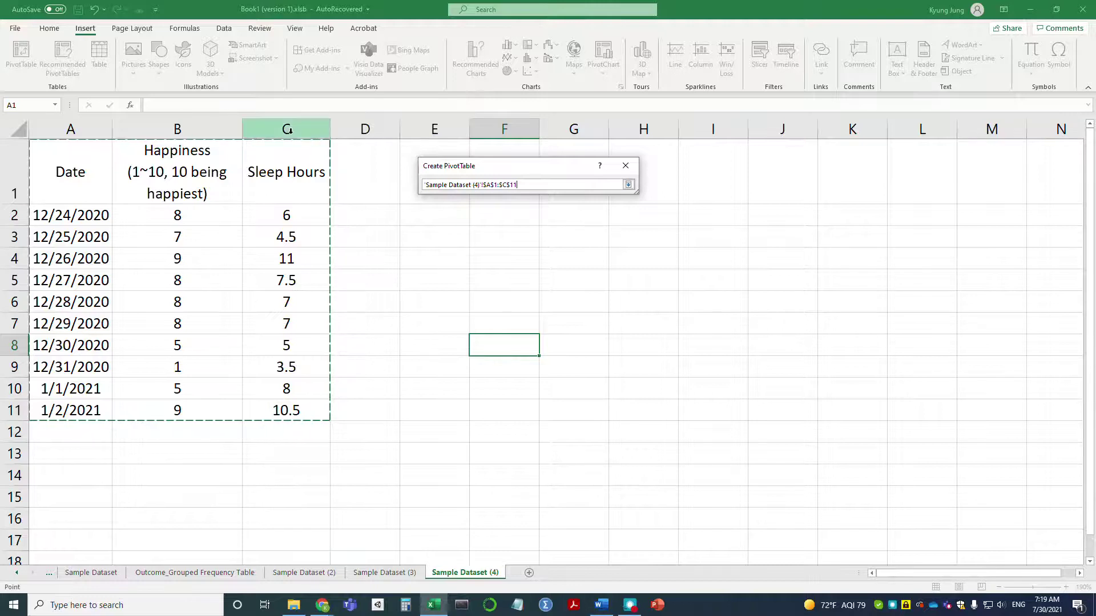
left_click_drag(48, 173, 274, 416)
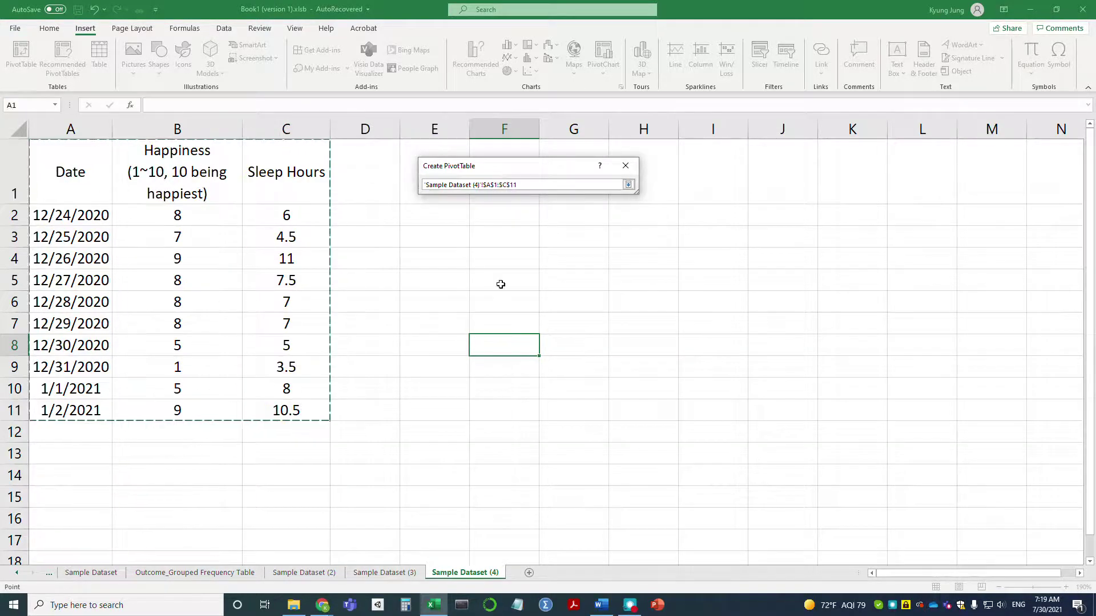
left_click(628, 184)
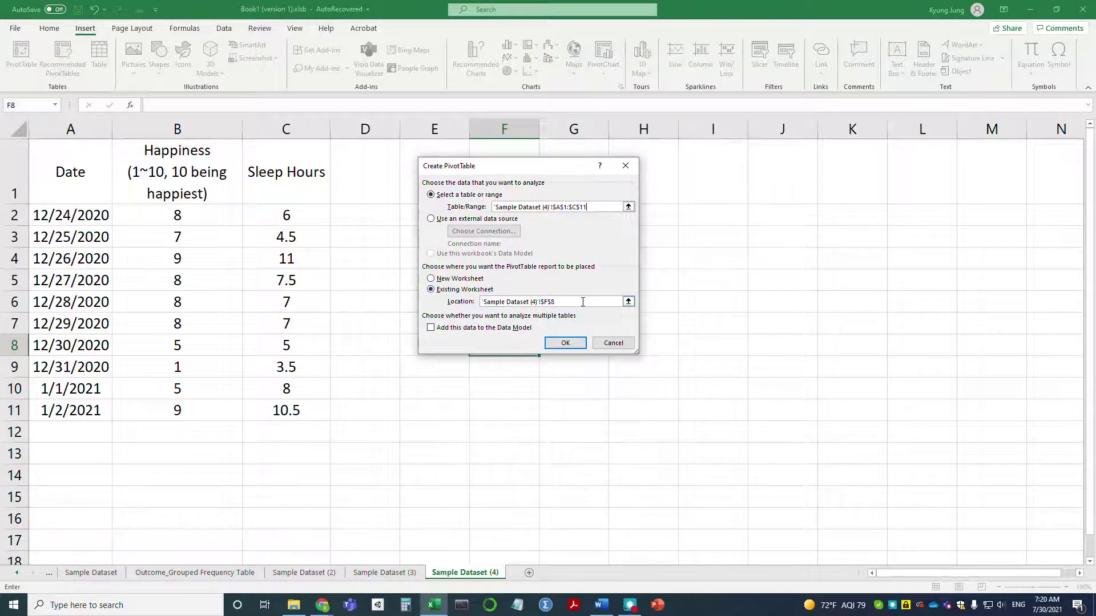
Place the PivotTable at cell E1 of the existing worksheet and add Sleep Hours to its Rows area
left_click(628, 302)
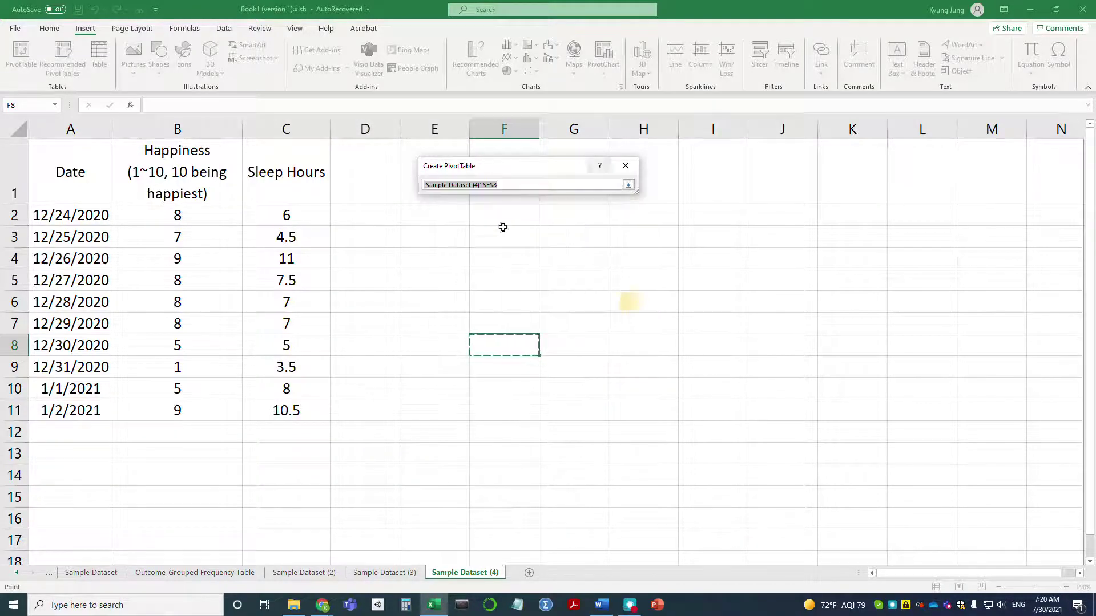
left_click(407, 191)
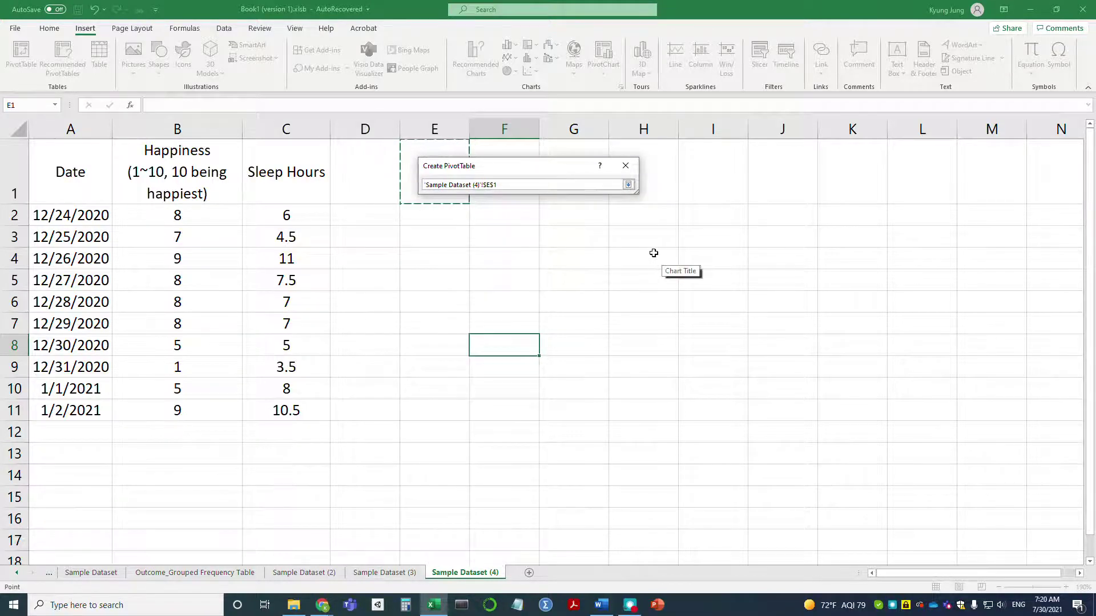
left_click(628, 184)
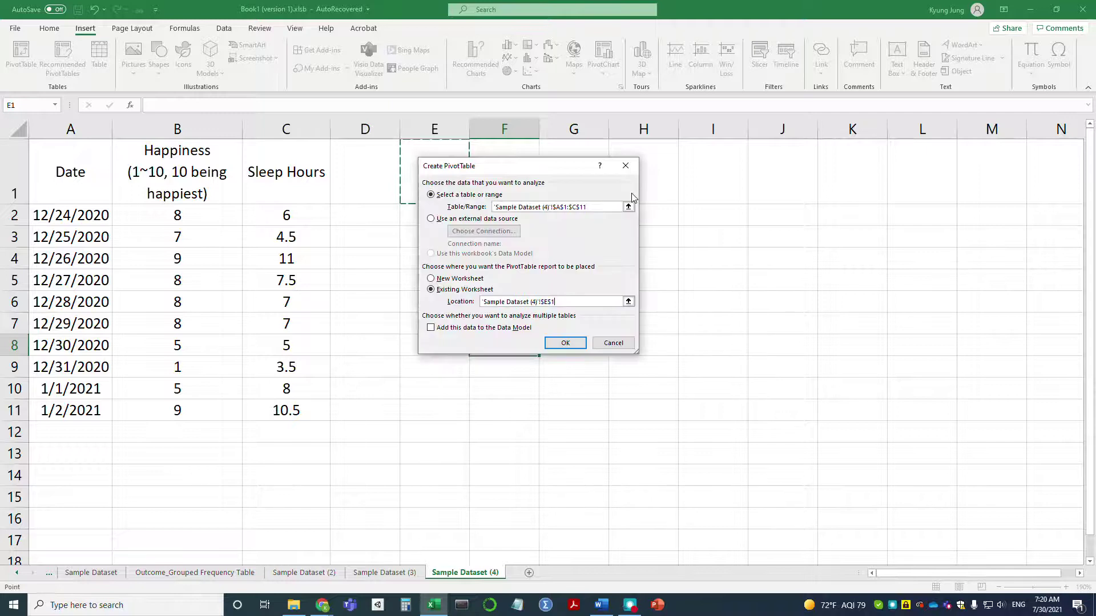
left_click(565, 343)
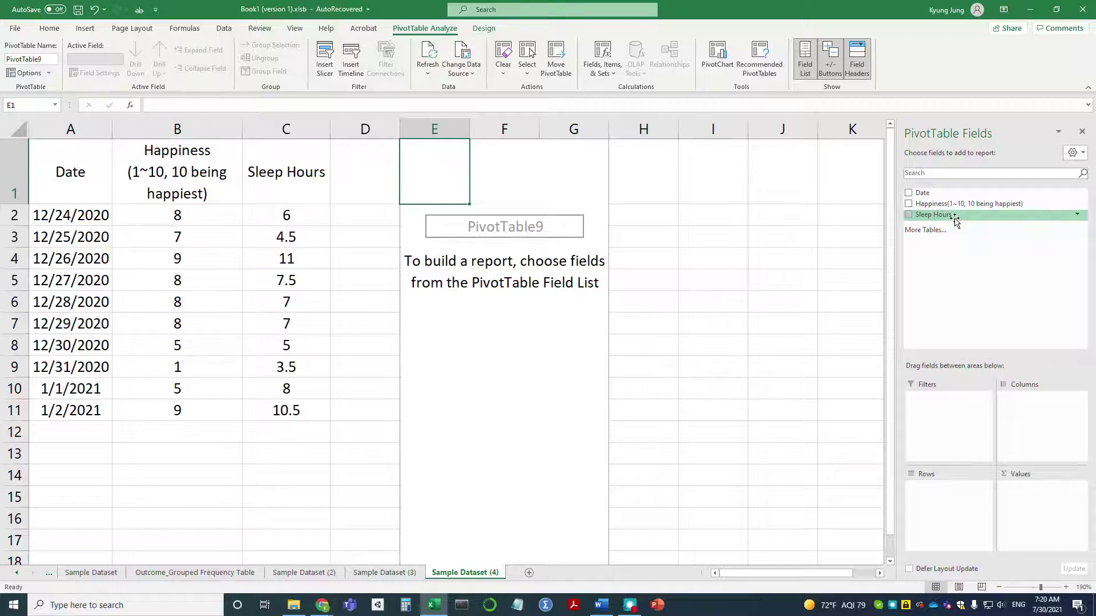
left_click_drag(954, 219, 958, 495)
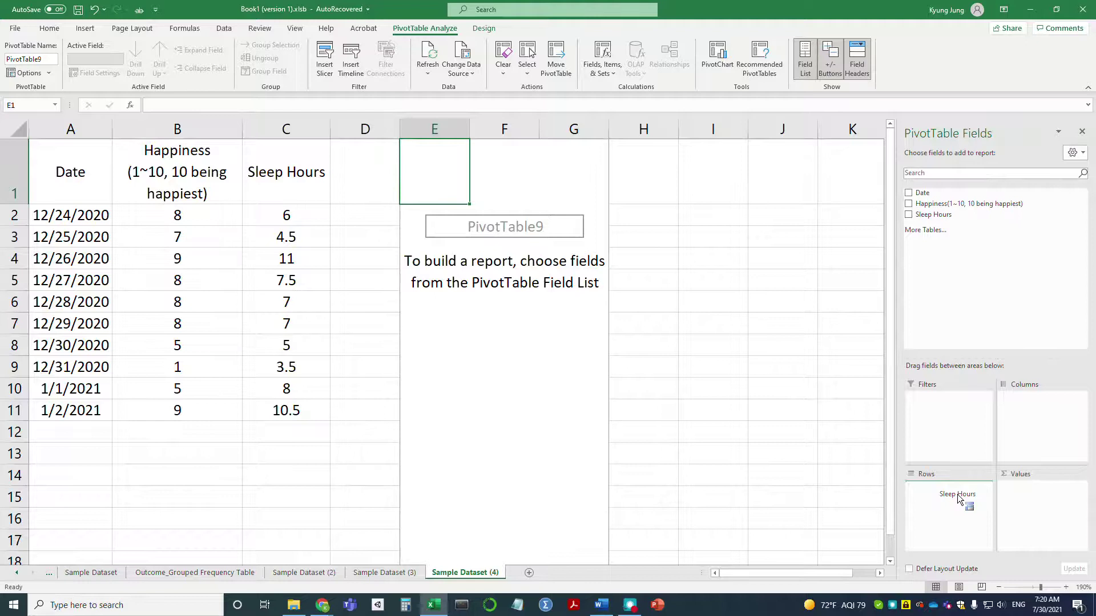
left_click_drag(959, 498, 957, 495)
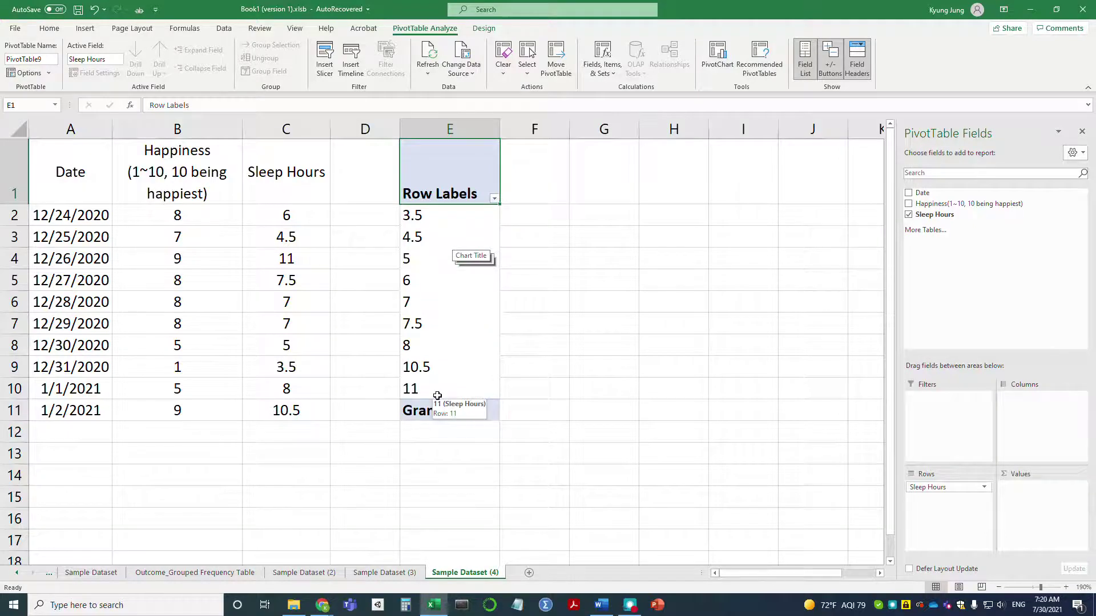
left_click(225, 28)
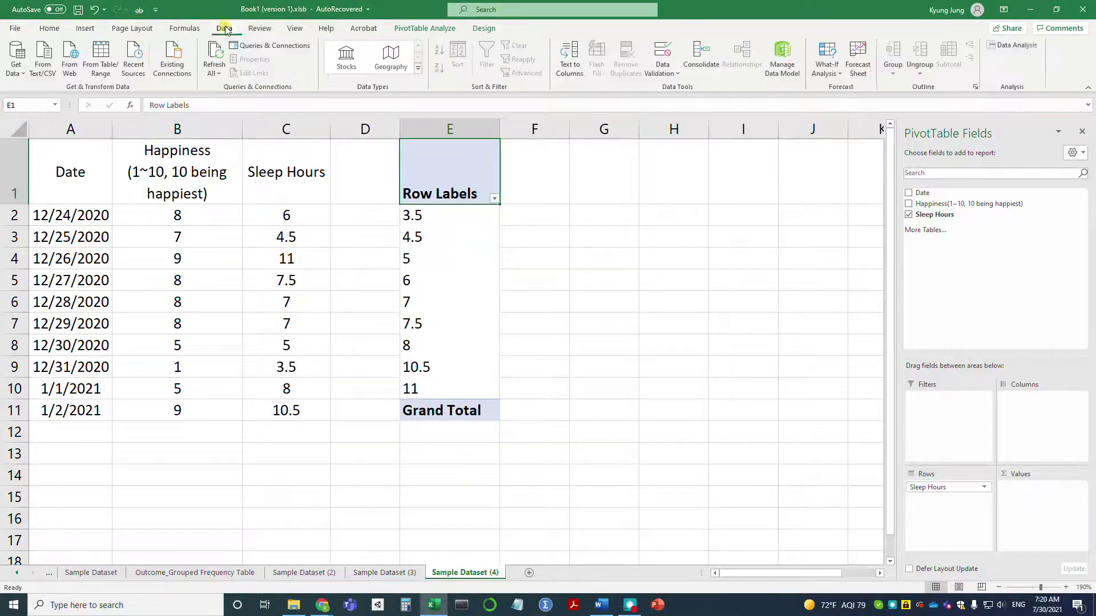
left_click(1015, 44)
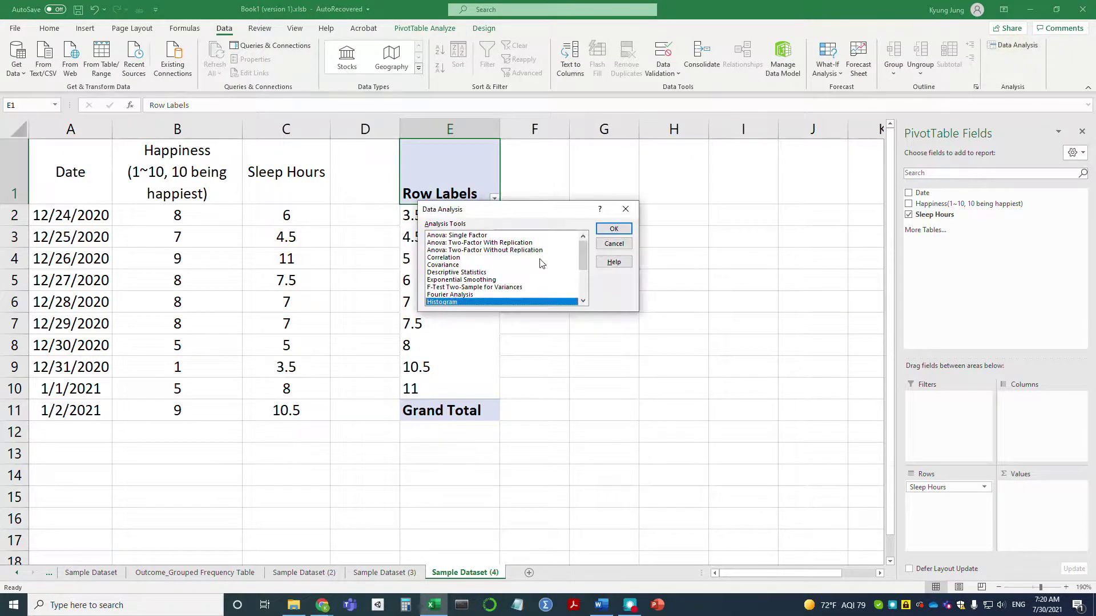
left_click(623, 210)
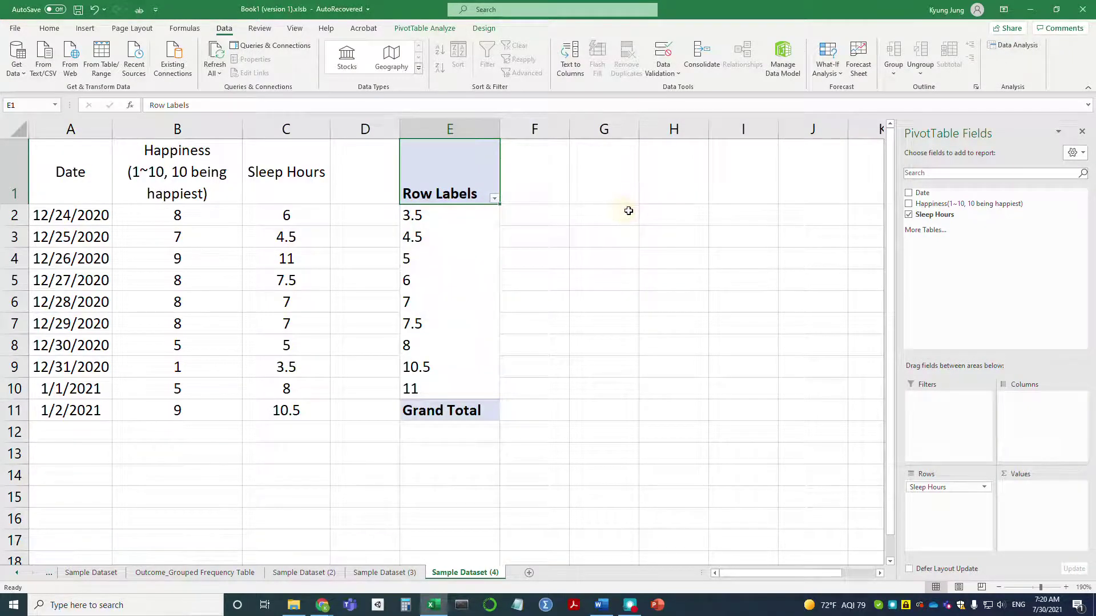
left_click(85, 28)
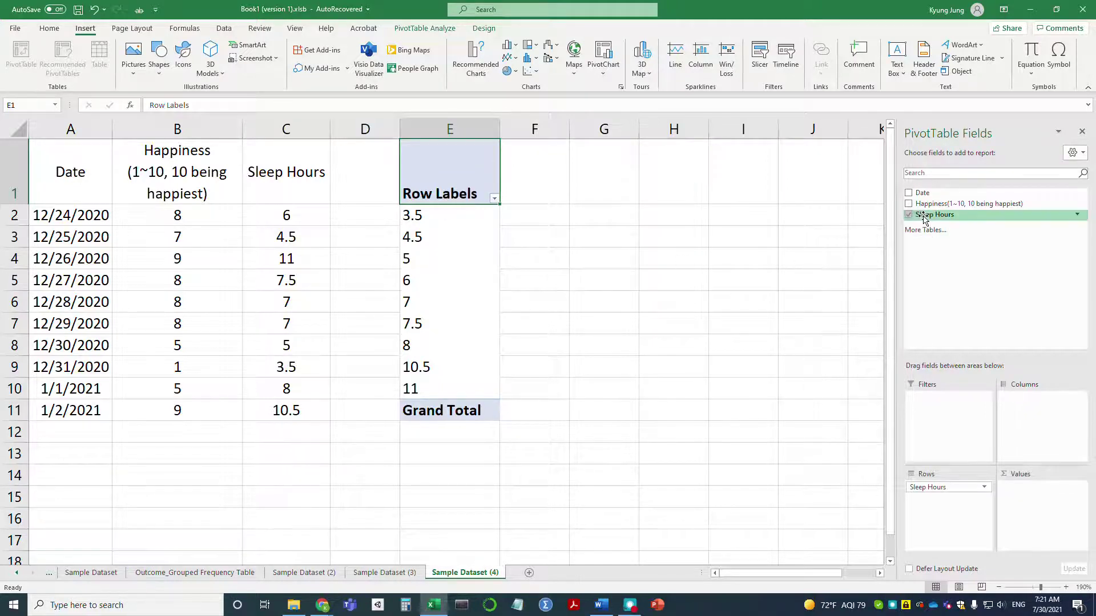
Add Sleep Hours to the PivotTable's Values area and summarize it by Count
left_click_drag(924, 220, 1063, 506)
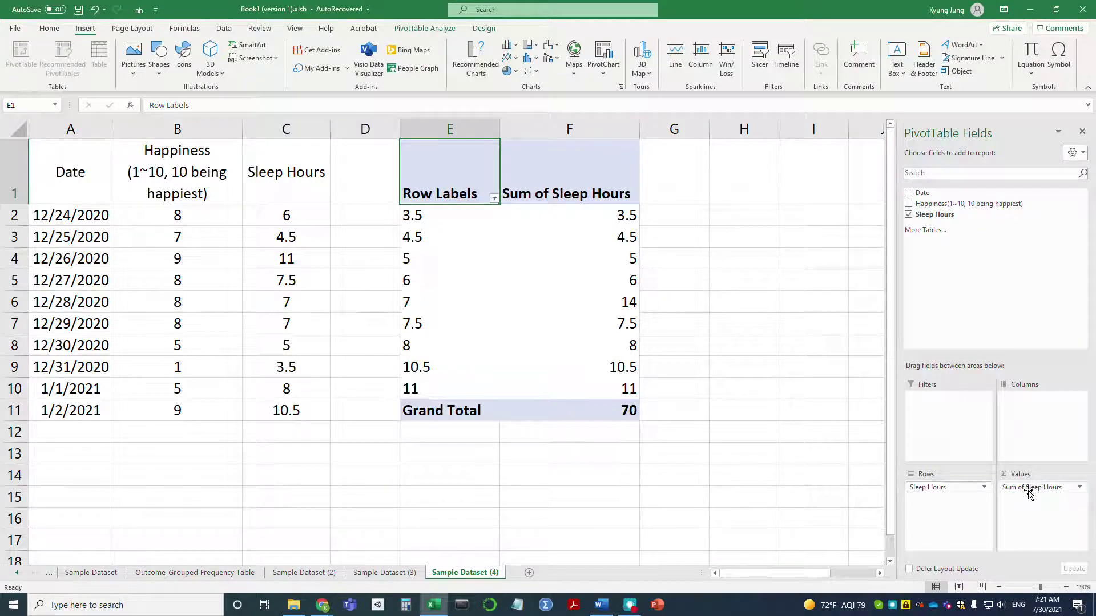
left_click(1080, 487)
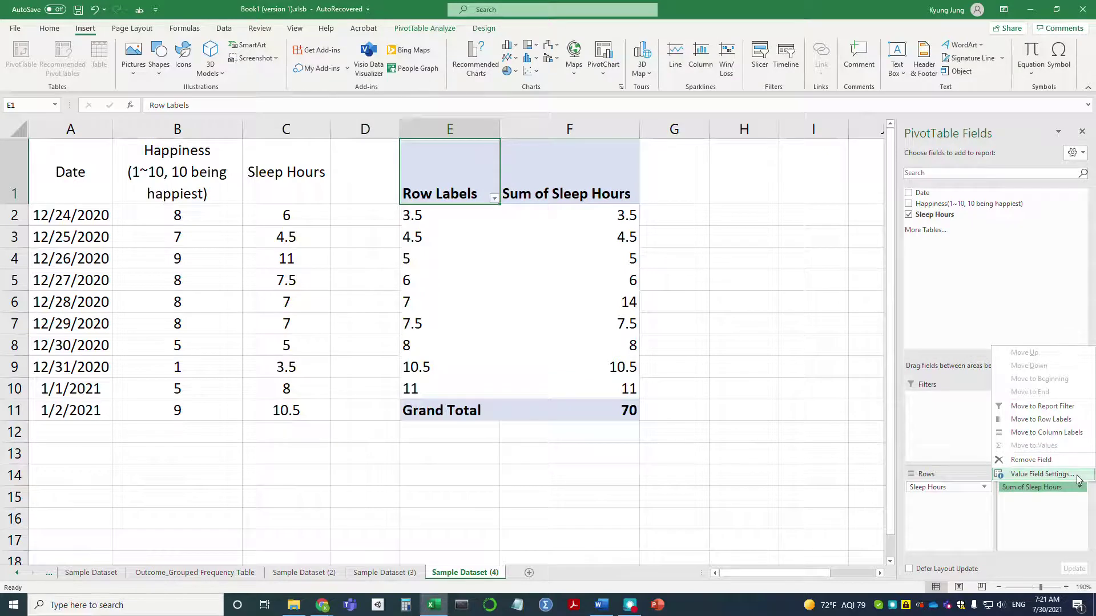
left_click(1077, 475)
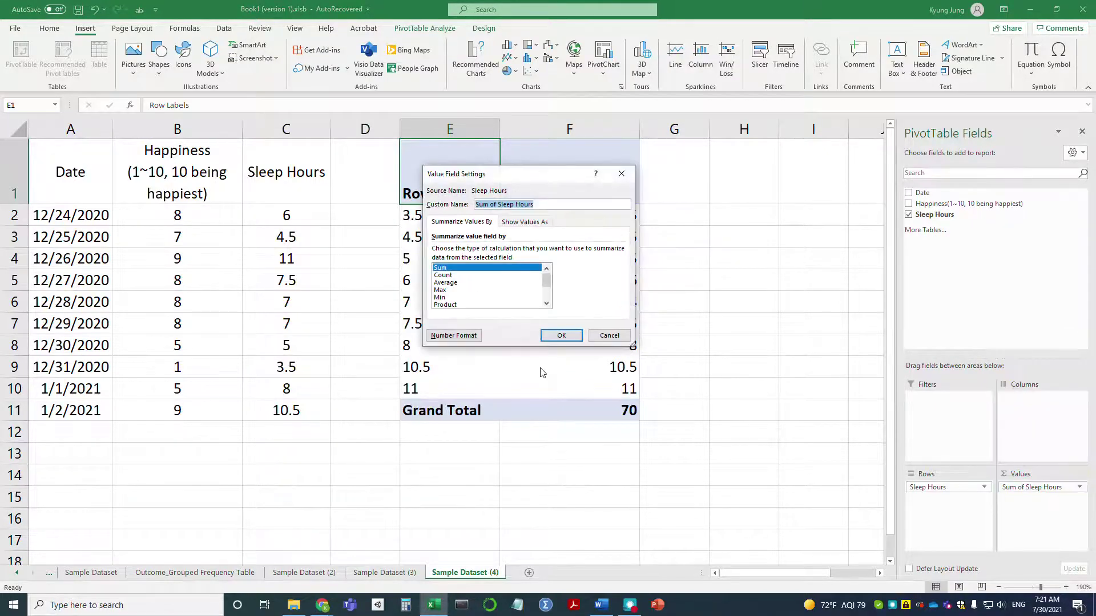
left_click(443, 275)
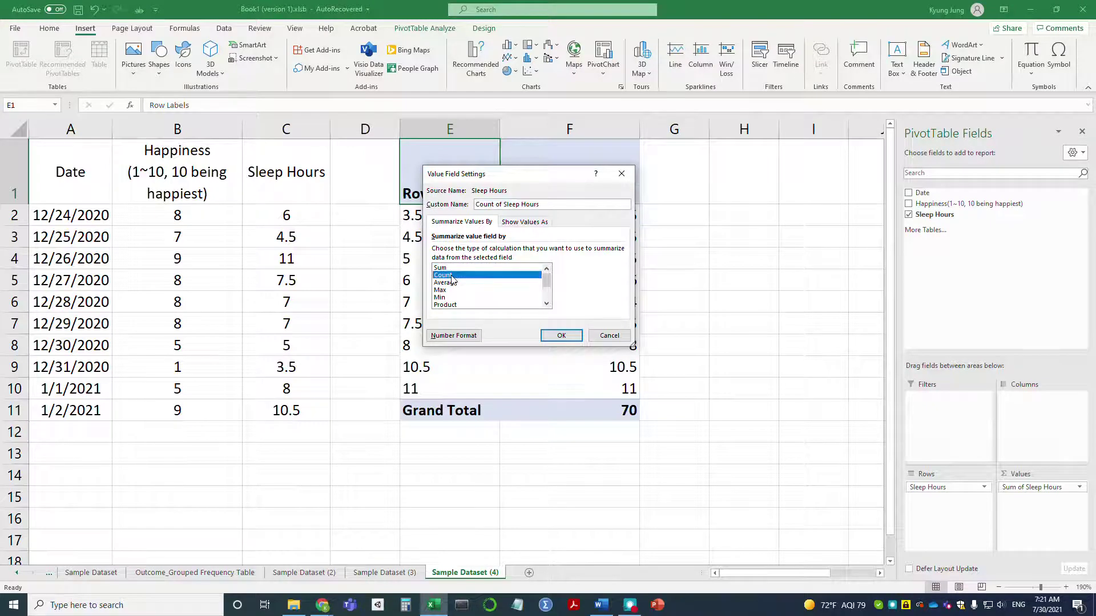
left_click(561, 335)
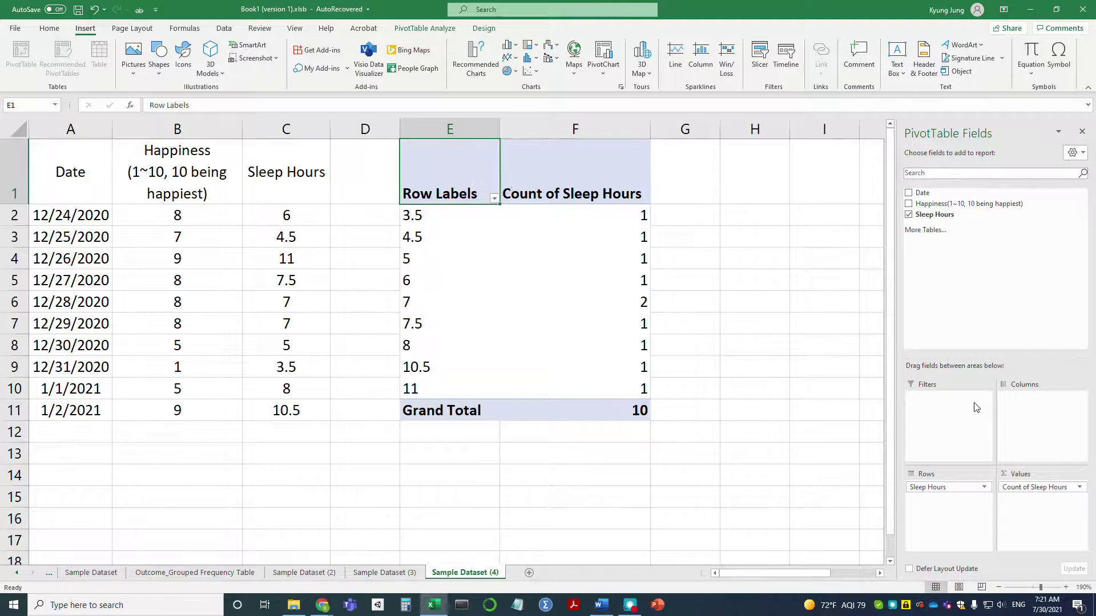
Remove the Count of Sleep Hours field from the PivotTable's Values area
left_click(1063, 489)
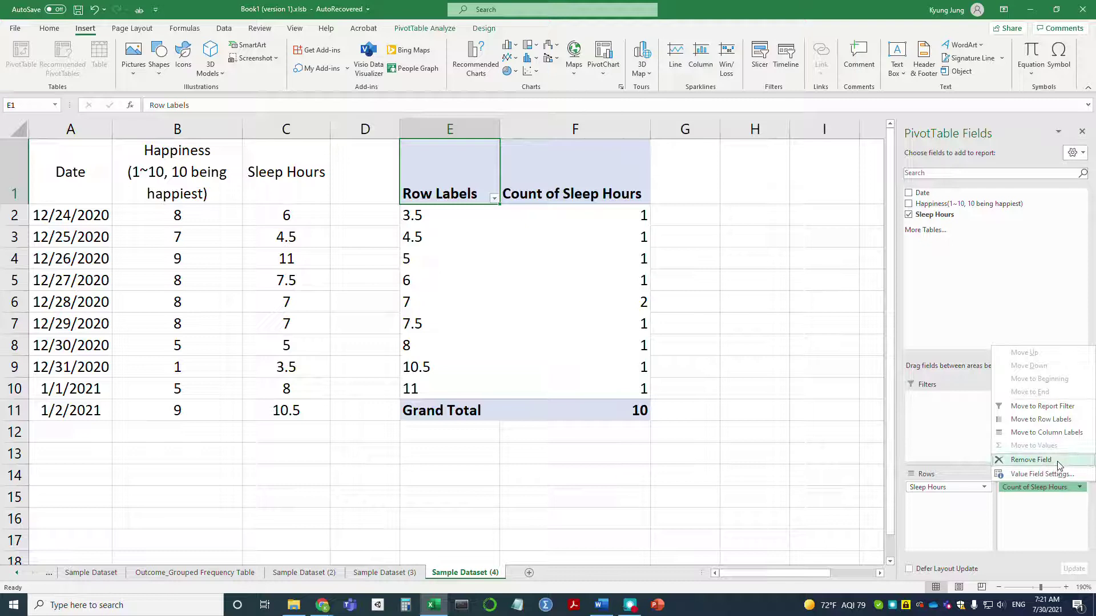
left_click(1059, 465)
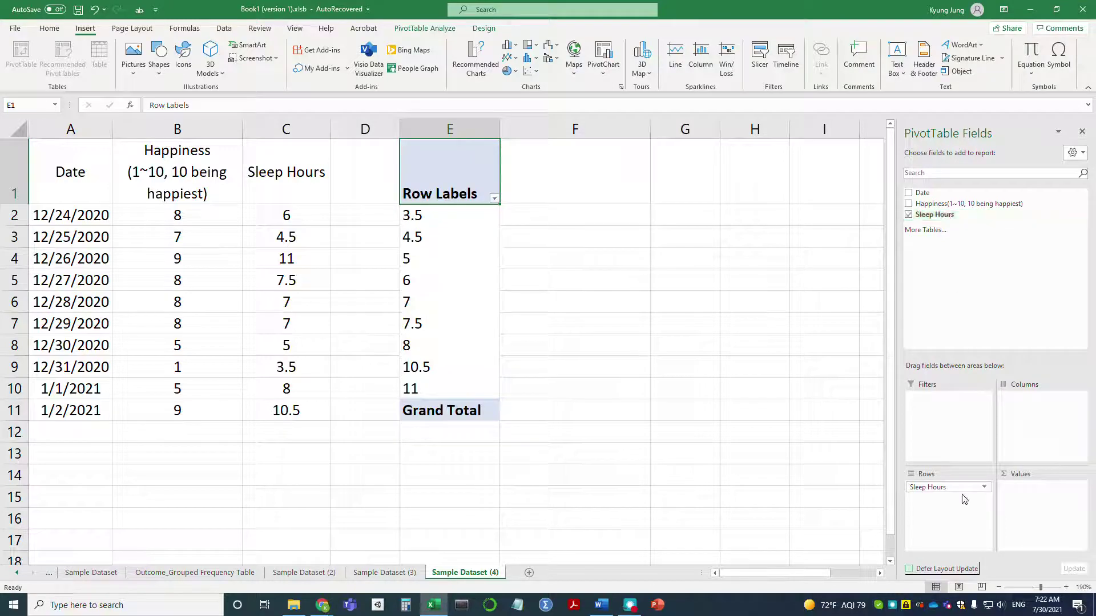
Group the PivotTable's Sleep Hours row labels into intervals of 3, starting at 3
left_click(454, 221)
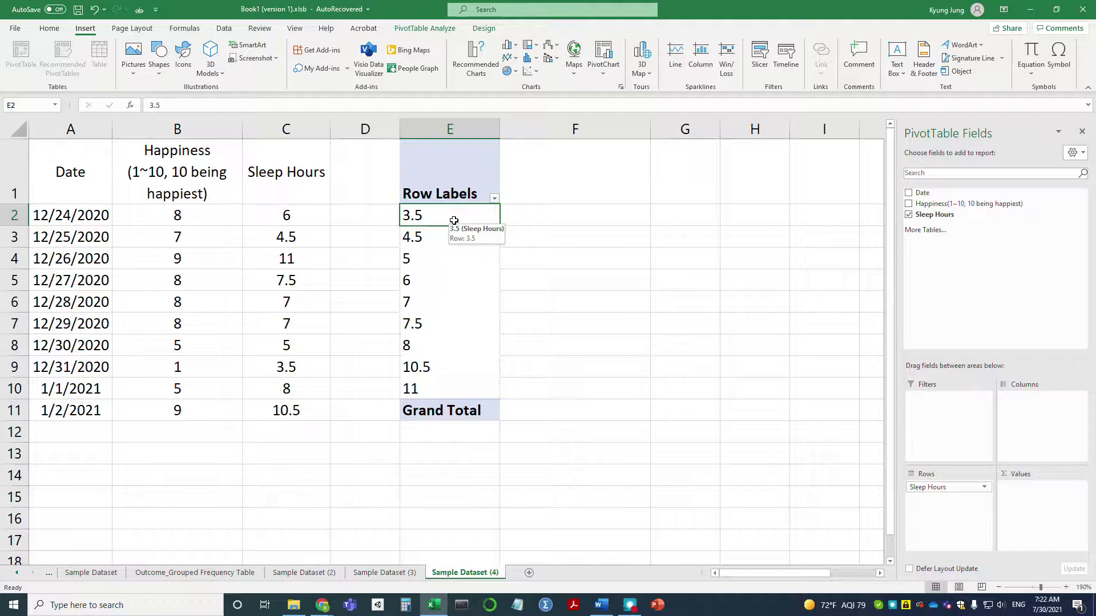
right_click(454, 221)
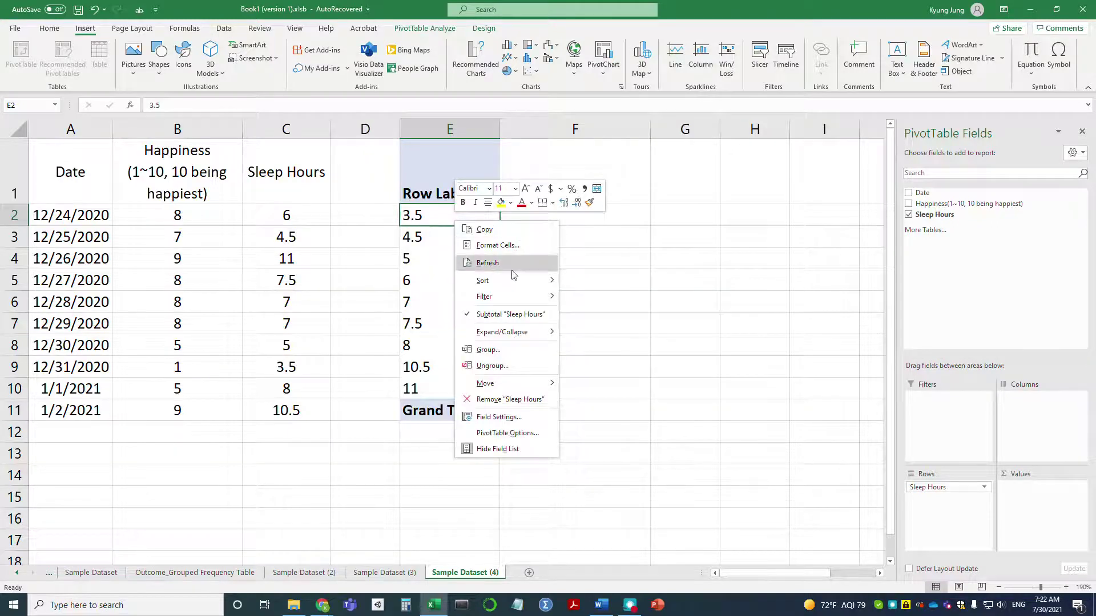
left_click(539, 350)
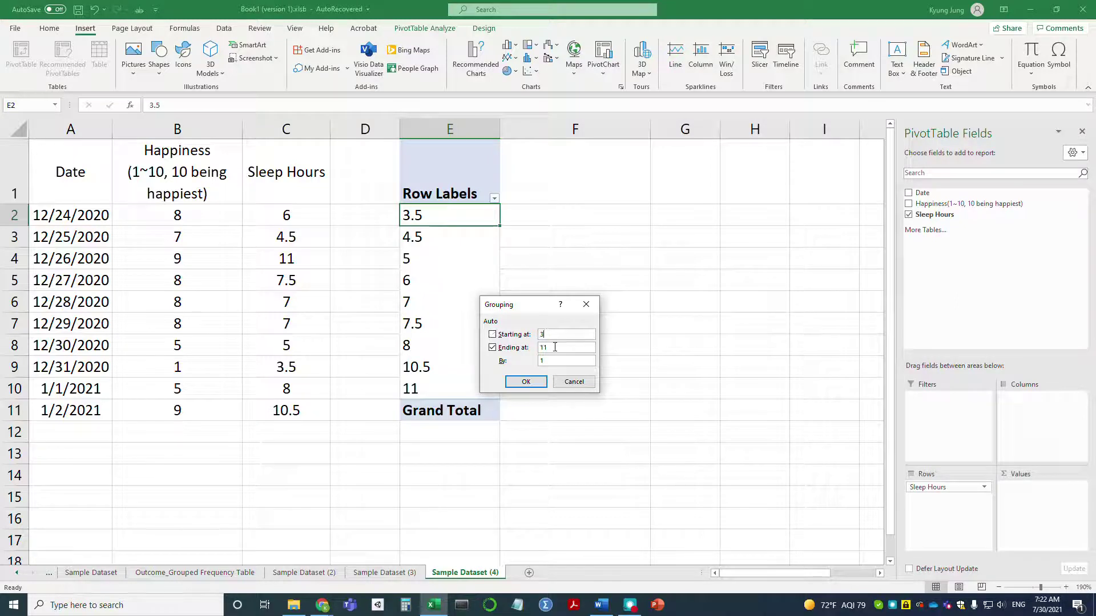
left_click_drag(539, 348, 584, 349)
left_click(517, 361)
type("3")
left_click(526, 382)
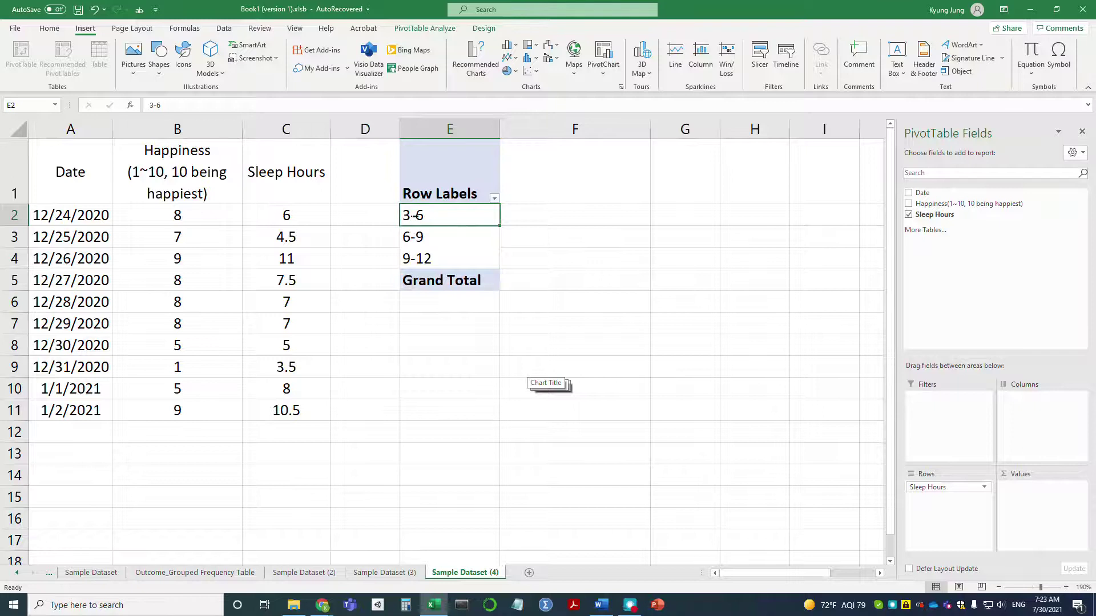
left_click(452, 236)
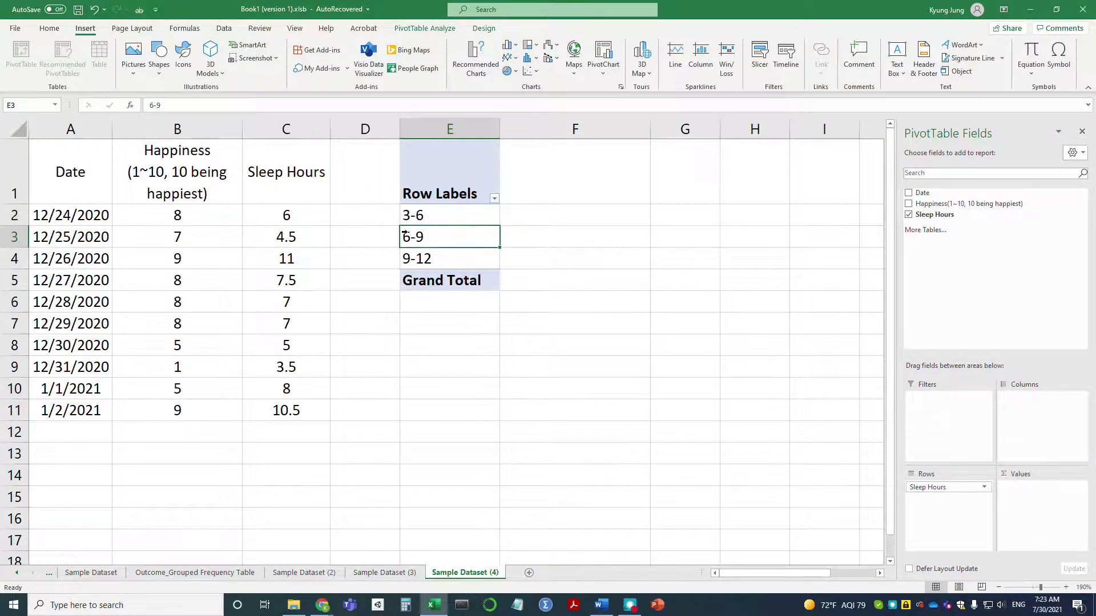
left_click(446, 256)
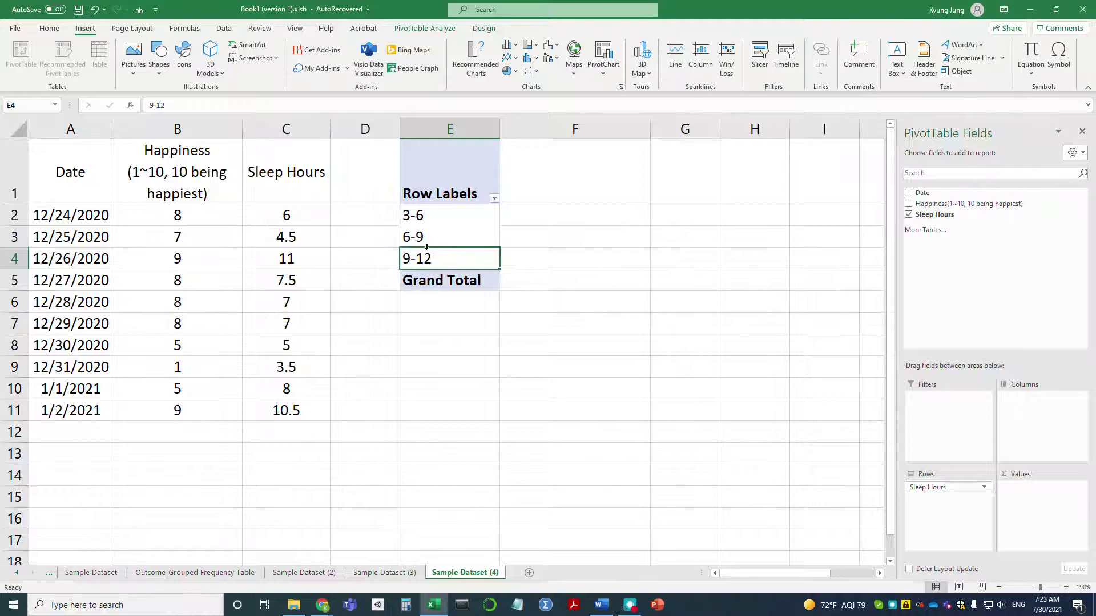
left_click(432, 219)
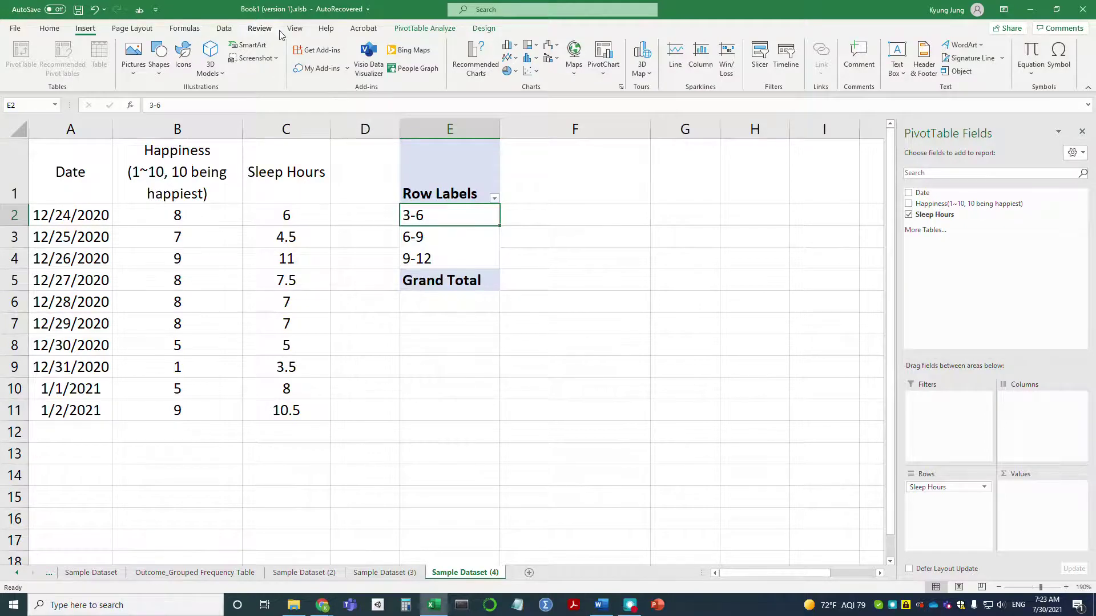
Review the grouping settings of the PivotTable's Sleep Hours row labels and keep them as they are
left_click(227, 33)
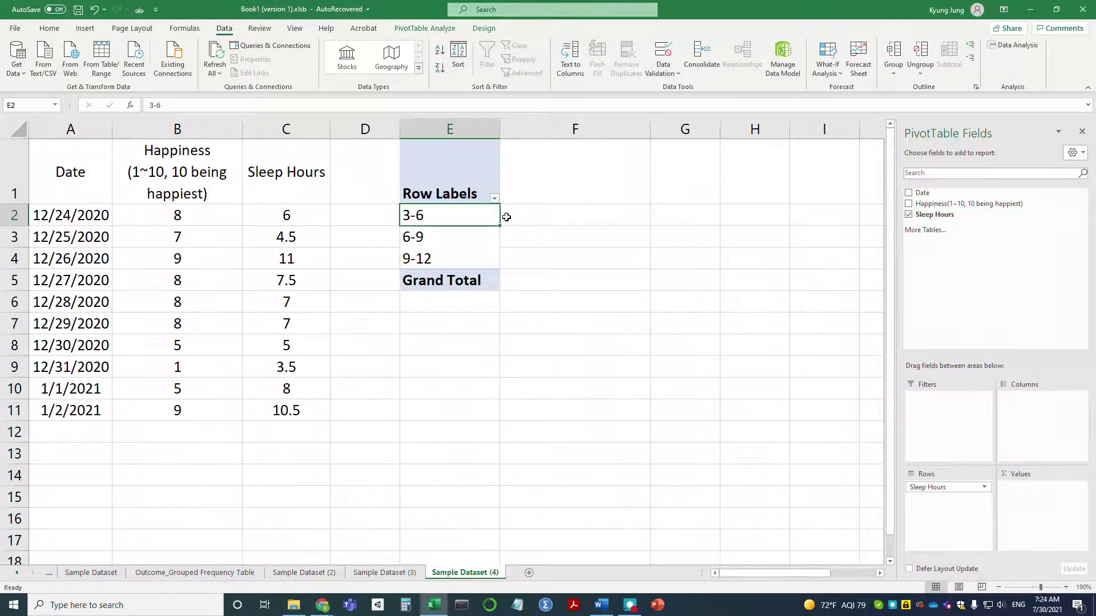
right_click(448, 216)
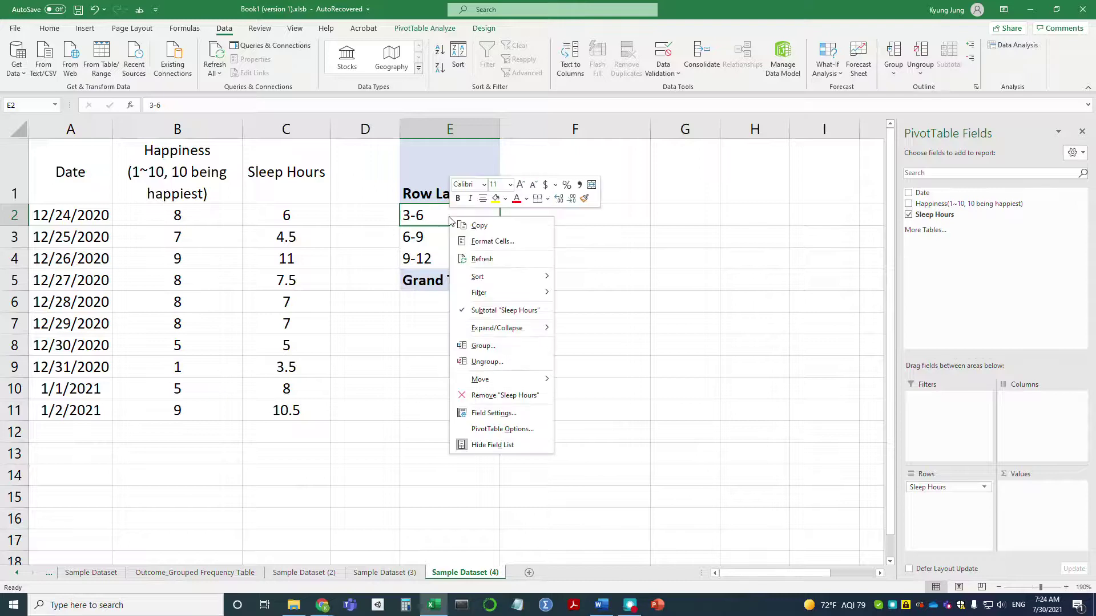
left_click(498, 346)
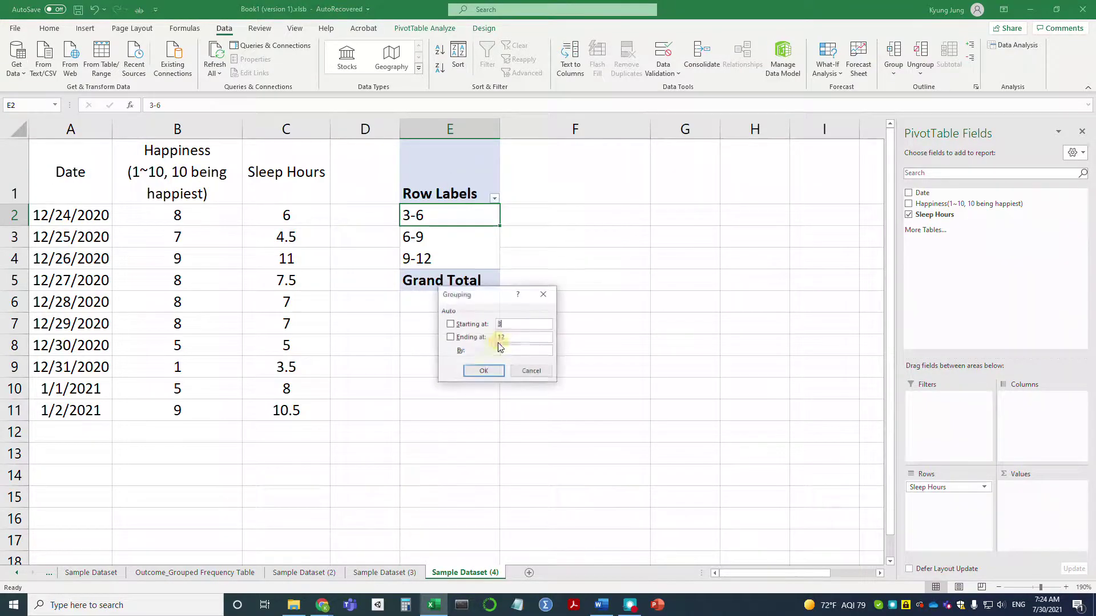
left_click(498, 371)
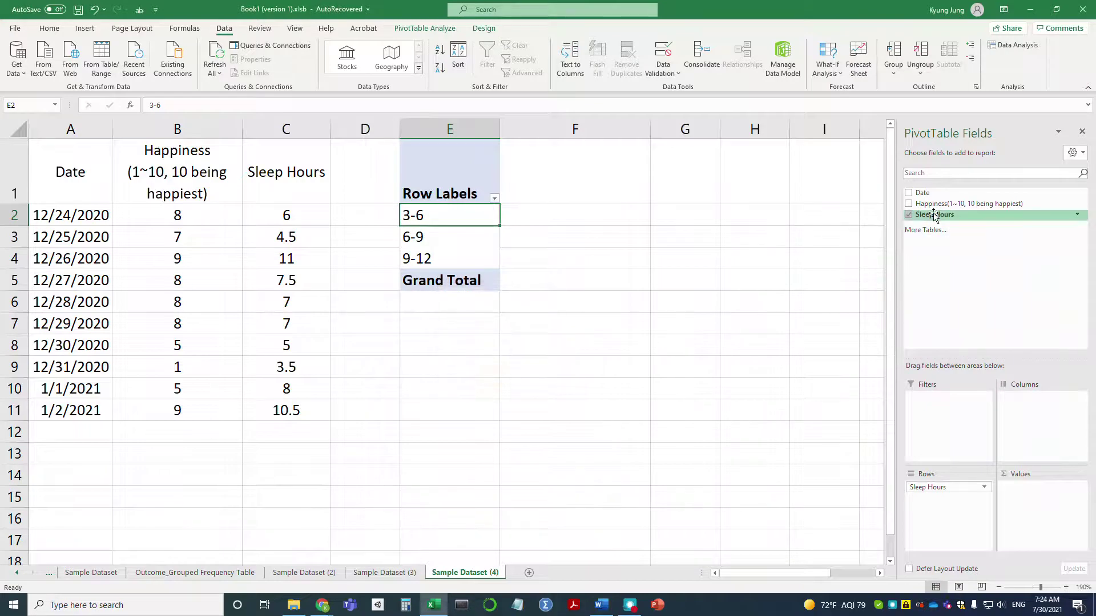
Add Sleep Hours to the PivotTable's Values area to count the days in each interval
left_click_drag(929, 215, 1058, 502)
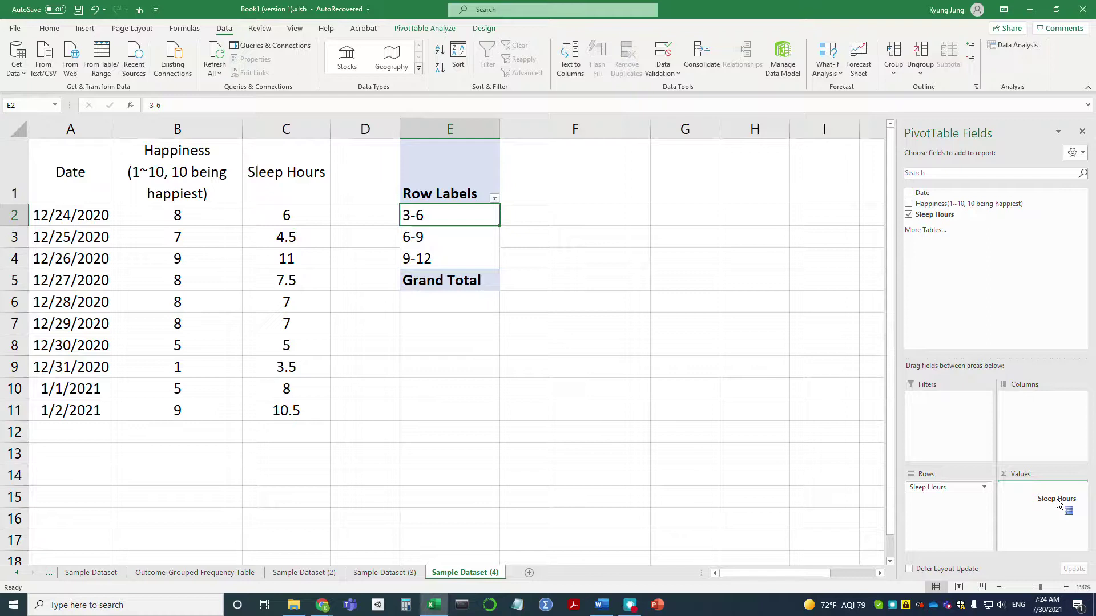
left_click_drag(1058, 503, 1057, 502)
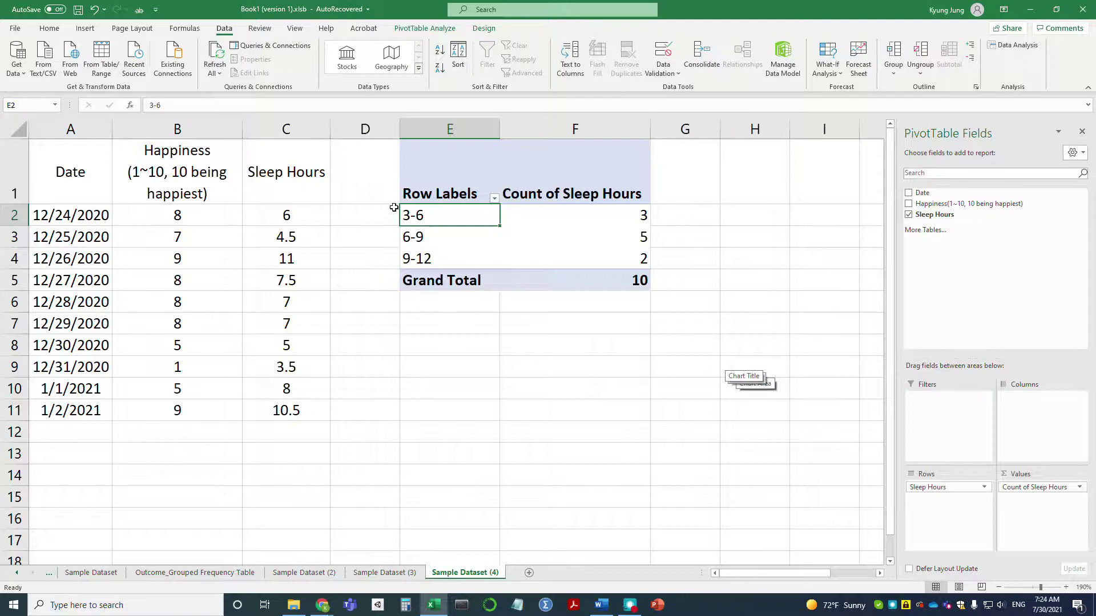
Check the counts of the PivotTable intervals against the individual Sleep Hours values in column C
mouse_move(623, 215)
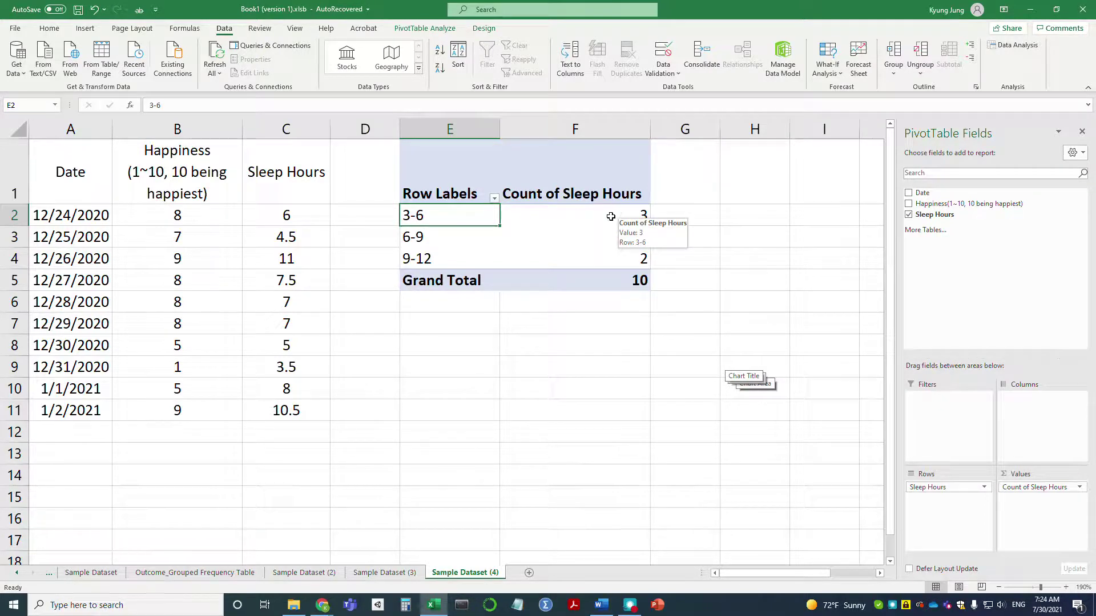
left_click(309, 215)
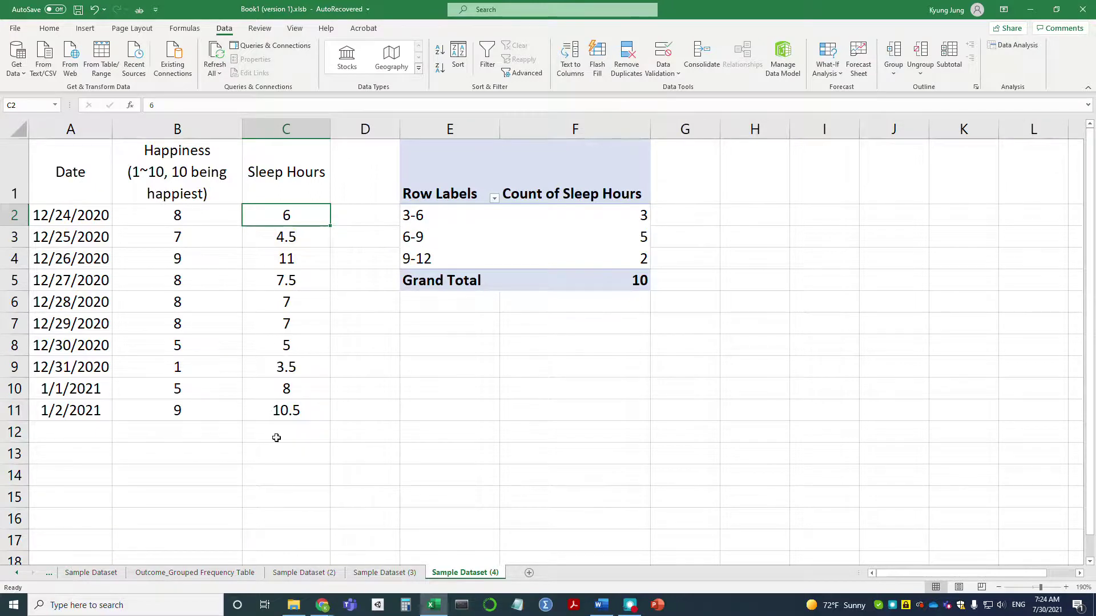
left_click(295, 368)
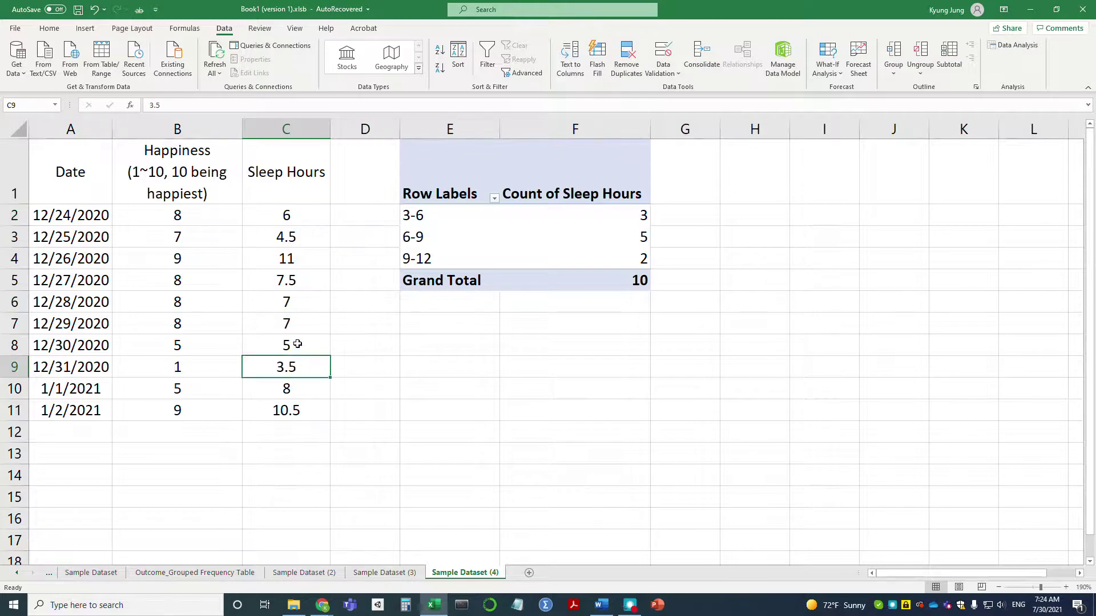
left_click(298, 229)
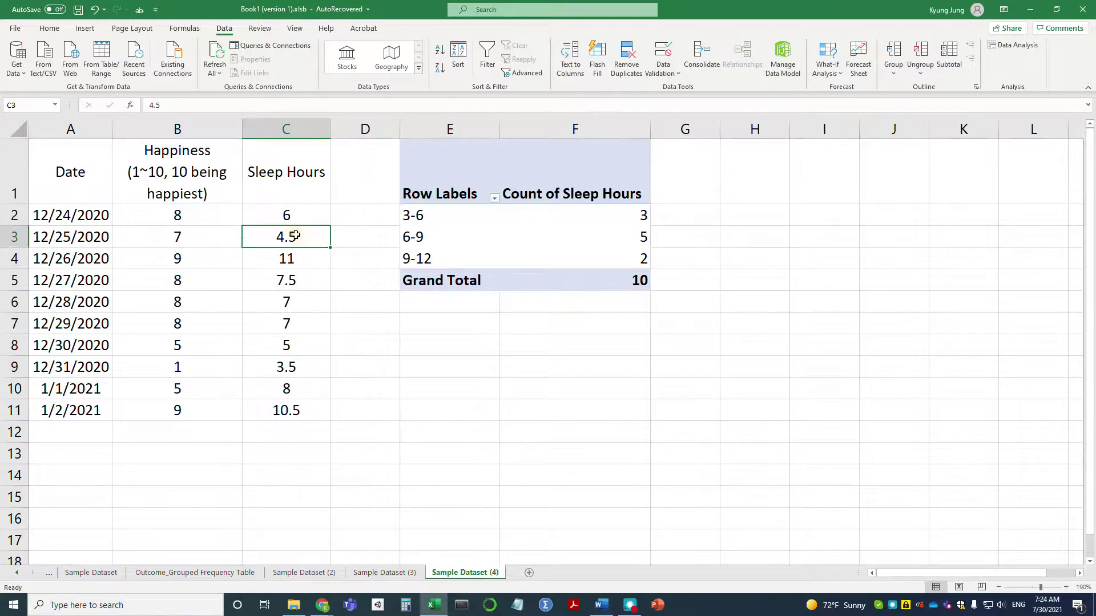
left_click(298, 345)
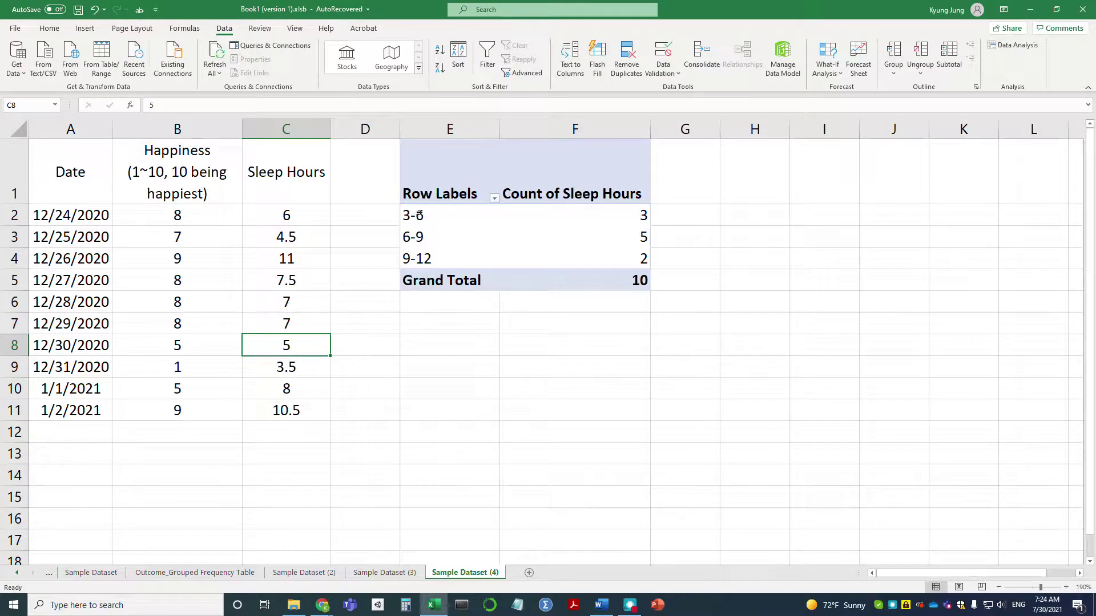
left_click(432, 211)
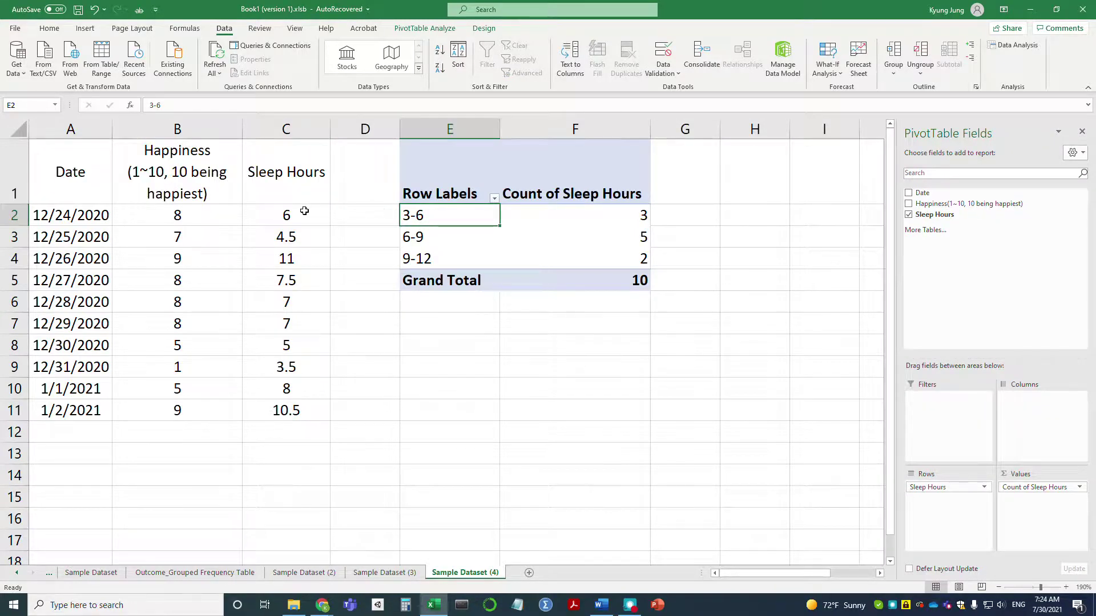
left_click(425, 237)
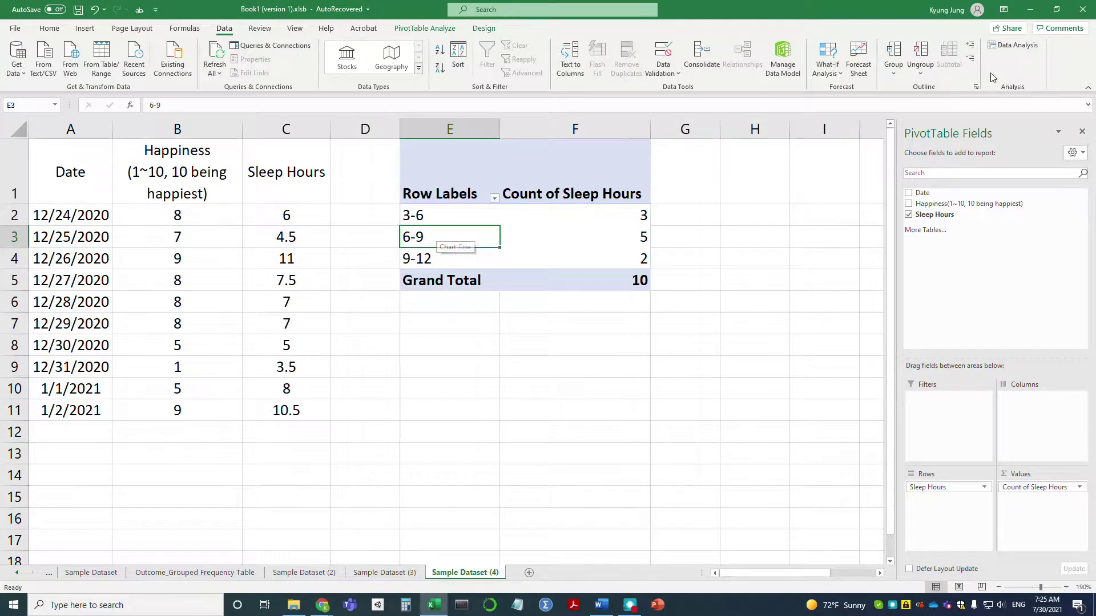
left_click(1014, 46)
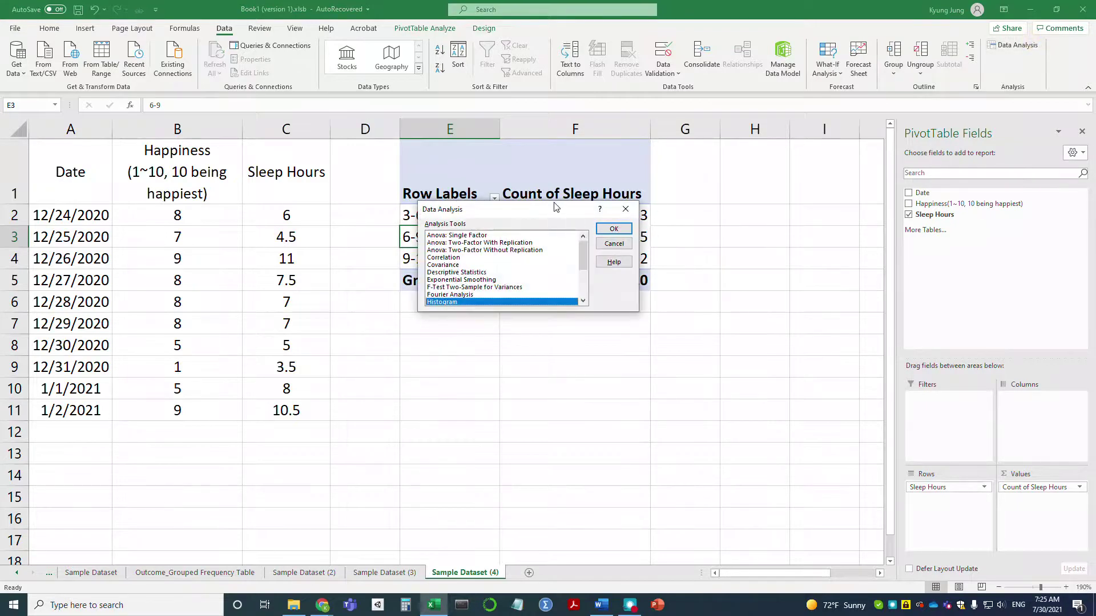
left_click_drag(556, 209, 897, 219)
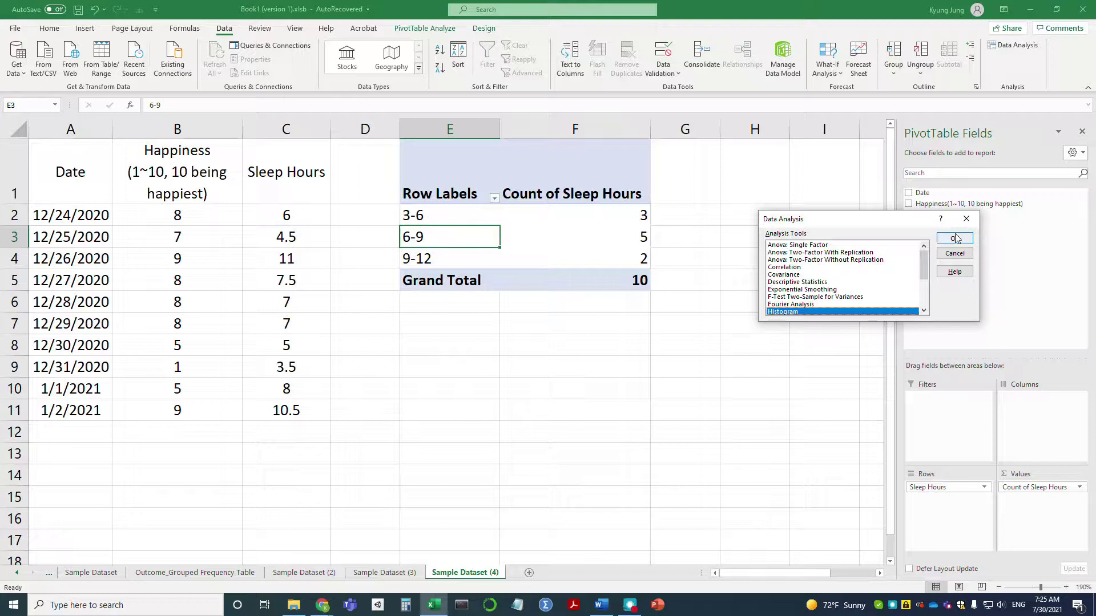
left_click(965, 219)
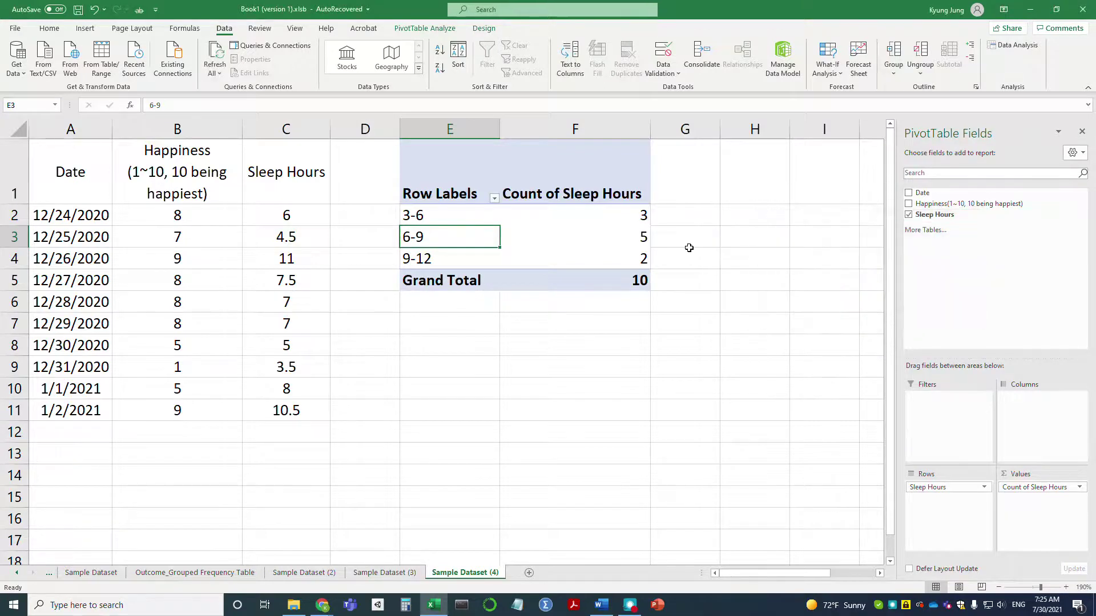
Insert a clustered column chart from the PivotTable range E1:F4 and move it below the table's header row
left_click_drag(459, 216, 587, 255)
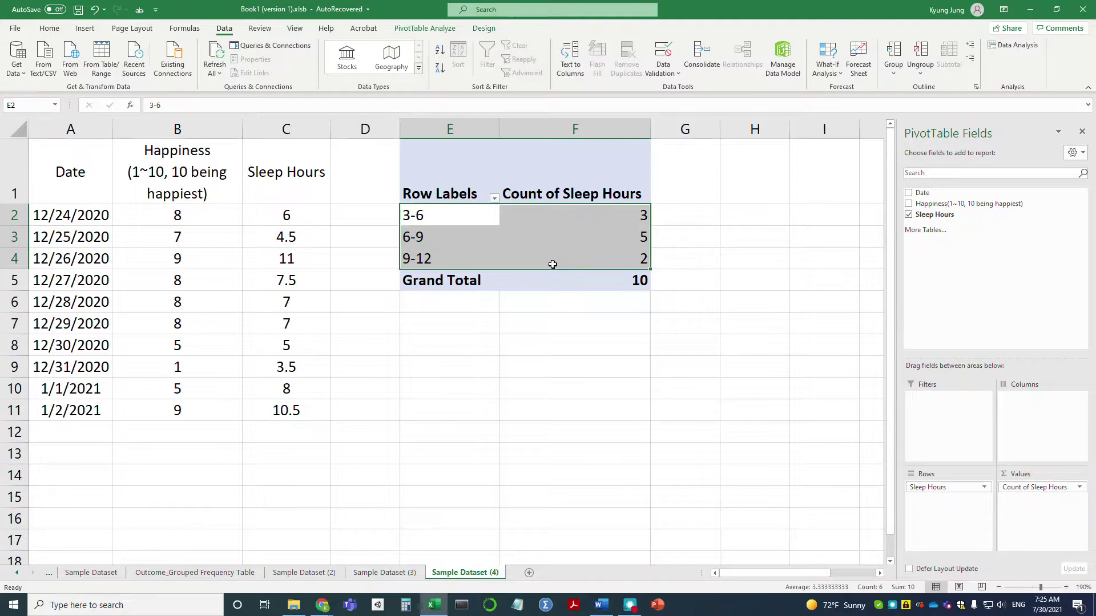
left_click_drag(428, 191, 555, 256)
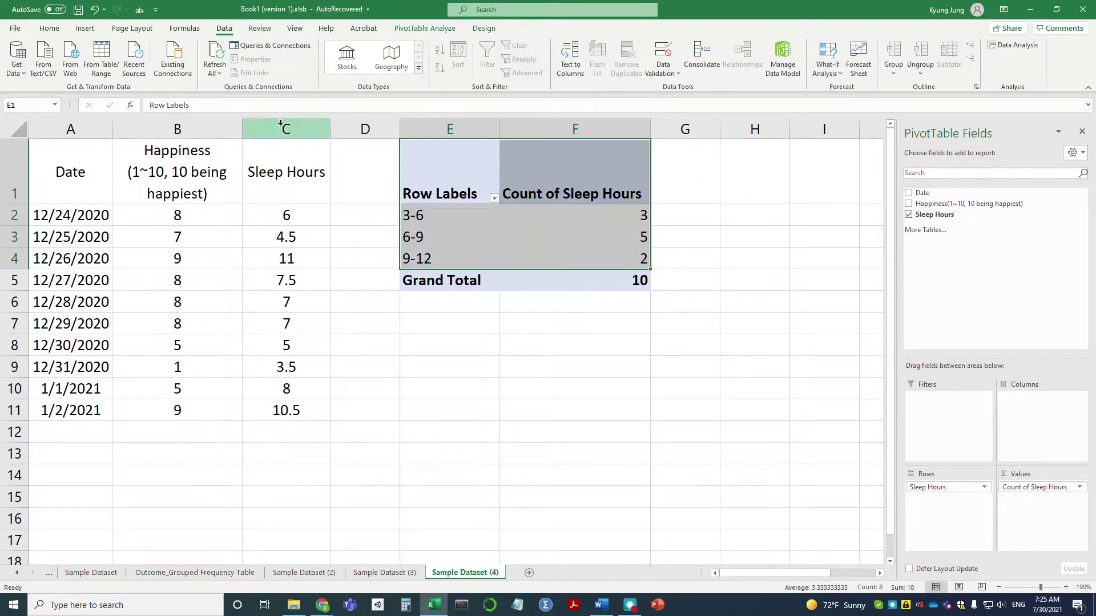
left_click(88, 31)
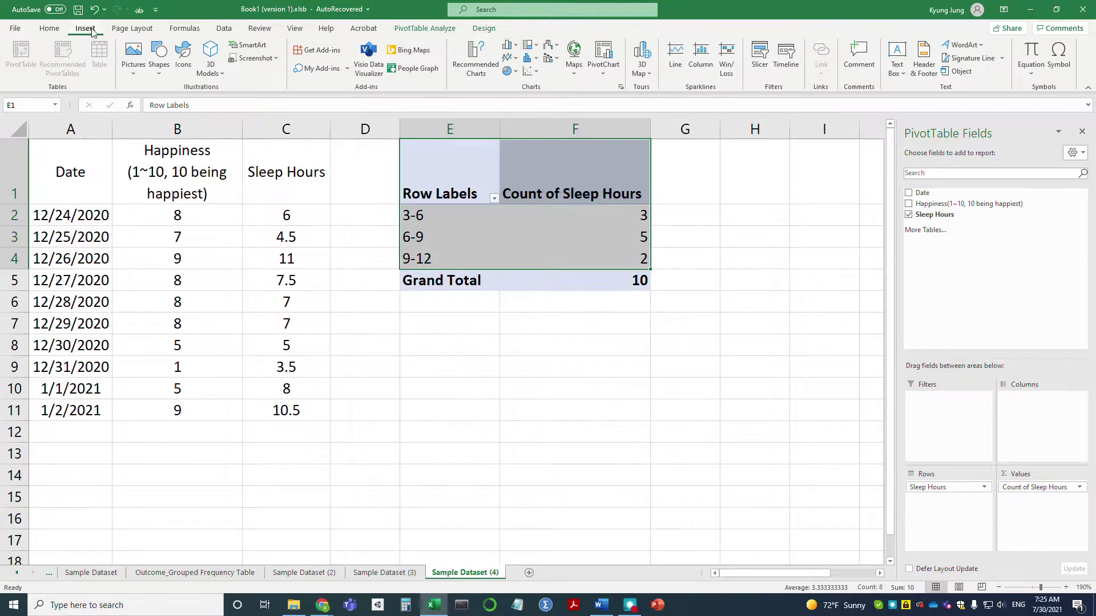
left_click(508, 49)
left_click(520, 89)
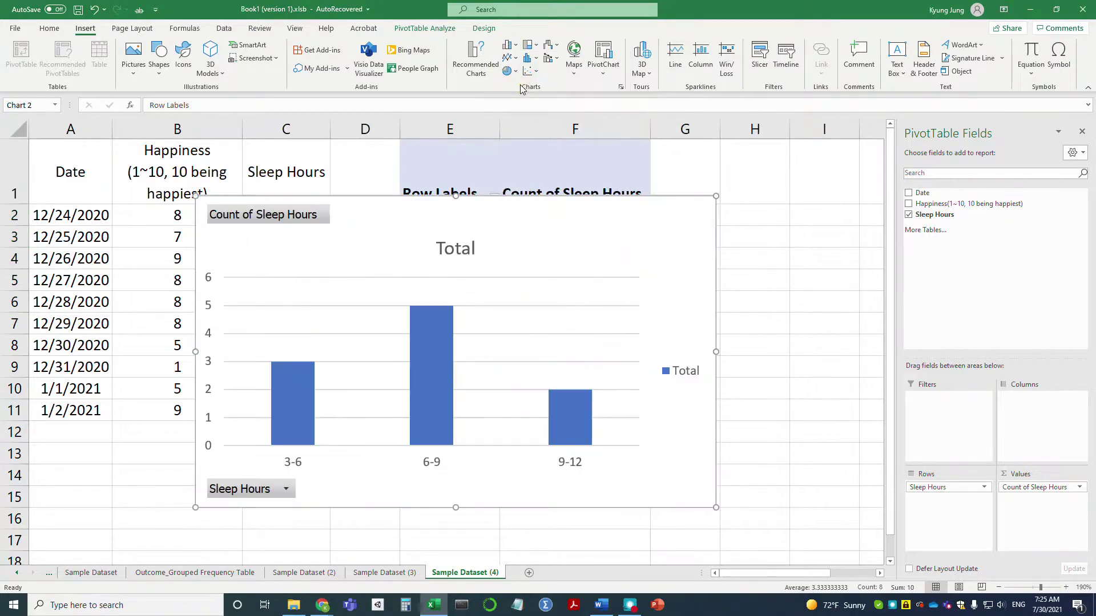
left_click_drag(565, 233, 708, 261)
Change the chart title to "Frequency of Sleep Hours" and delete the chart's legend
double_click(589, 291)
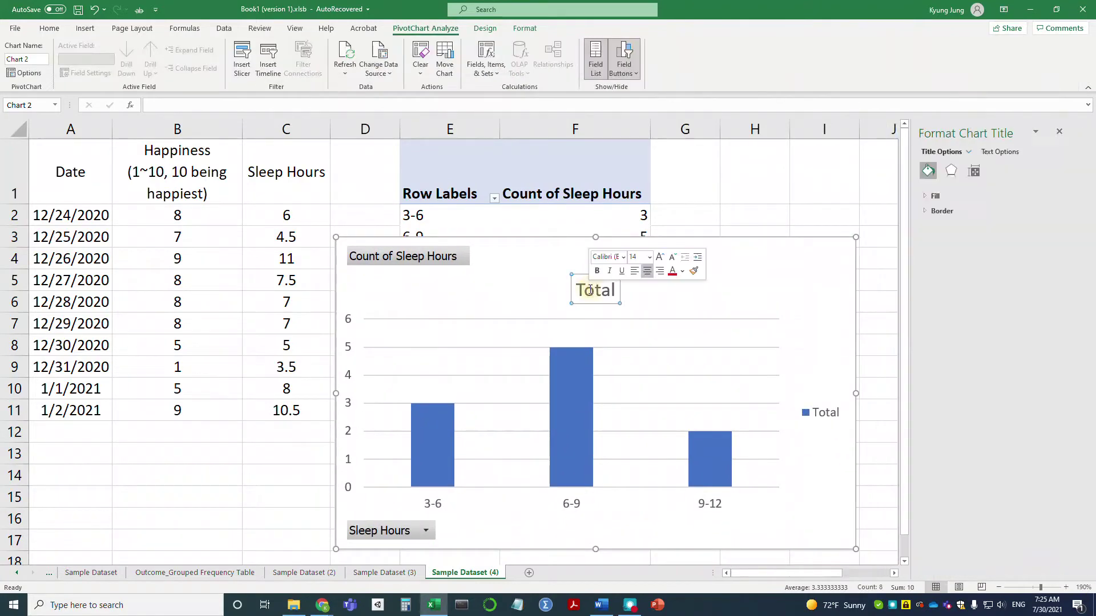
type("Fre")
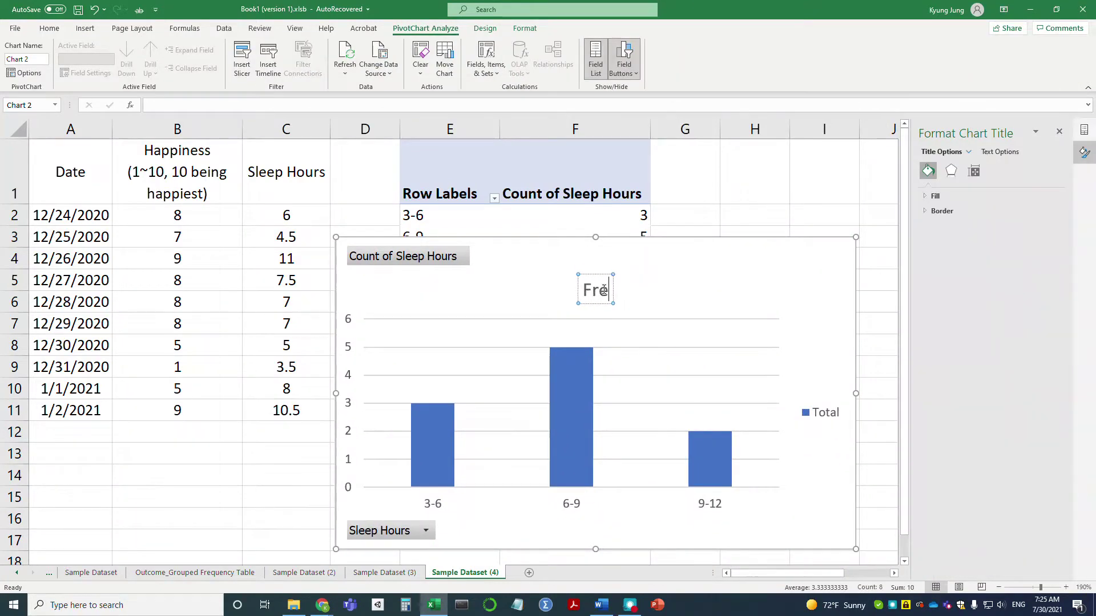
type("quency of S")
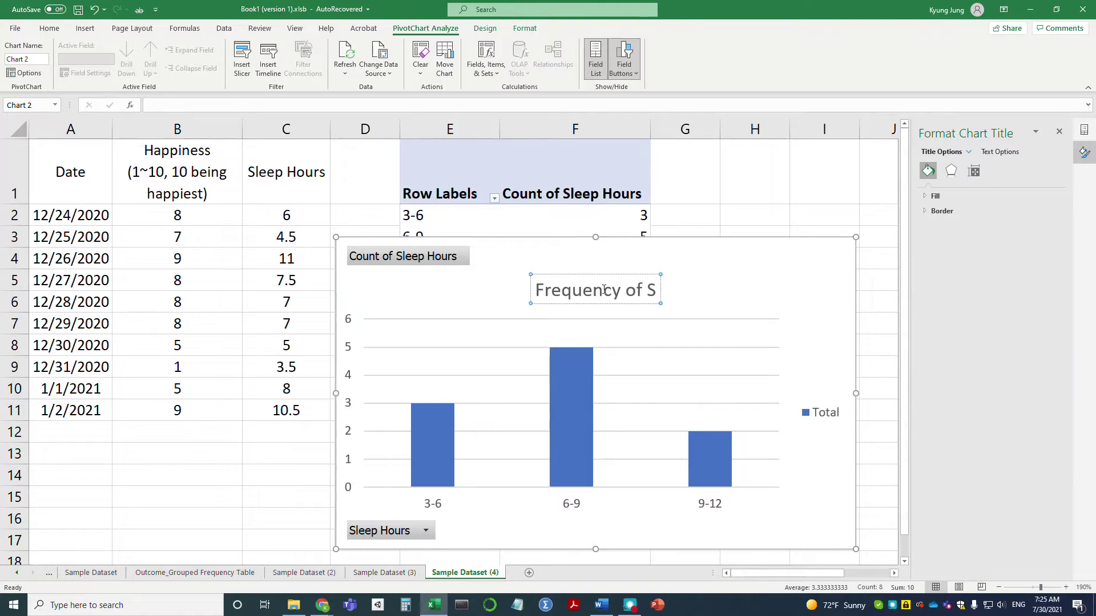
type("leep Hours")
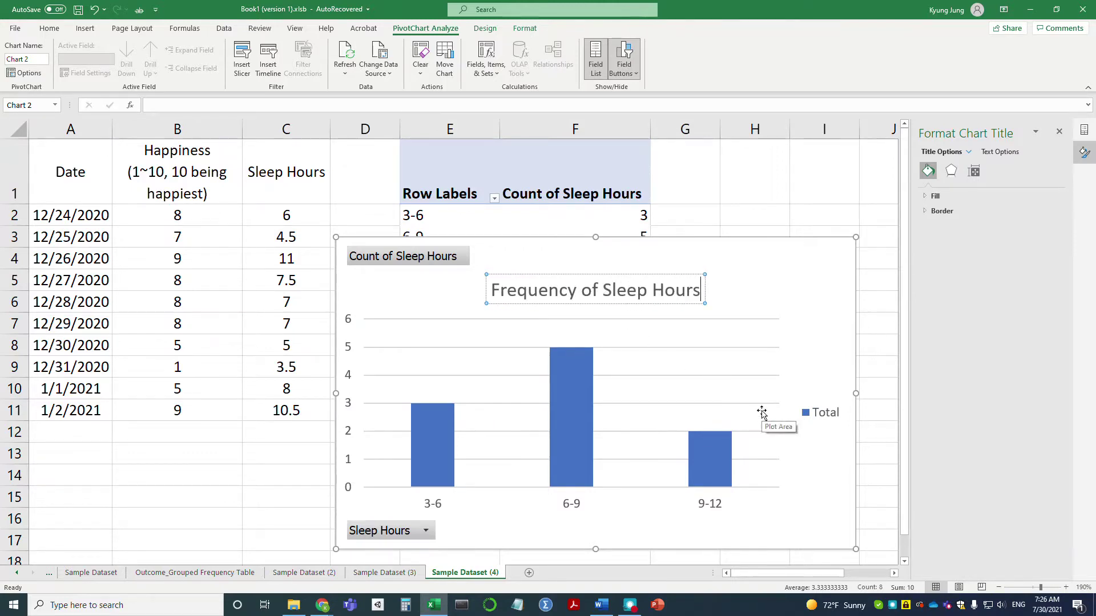
left_click(822, 414)
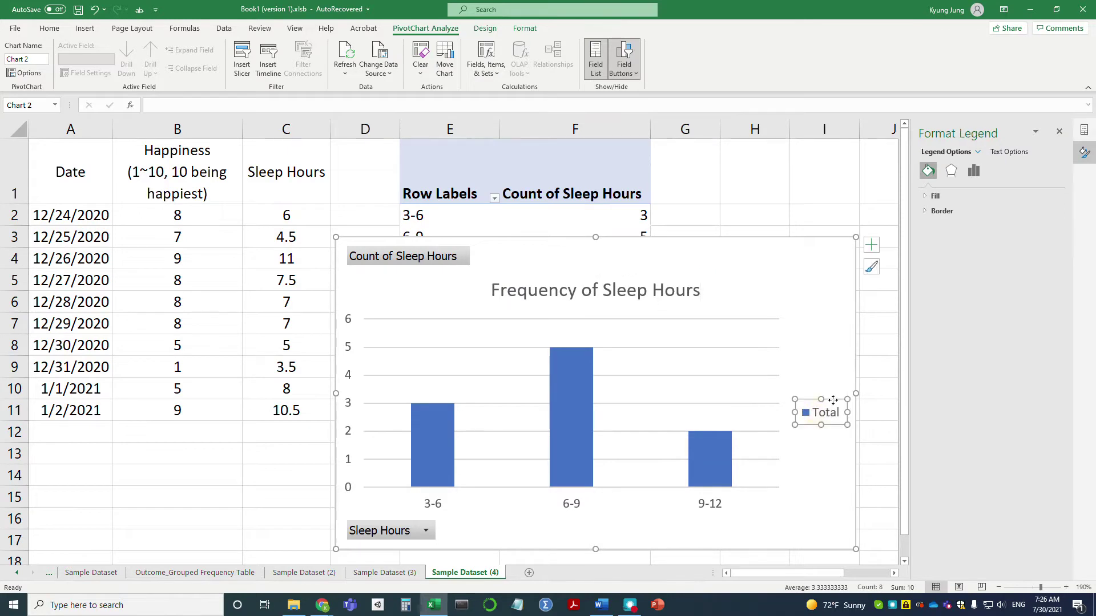
key("Delete")
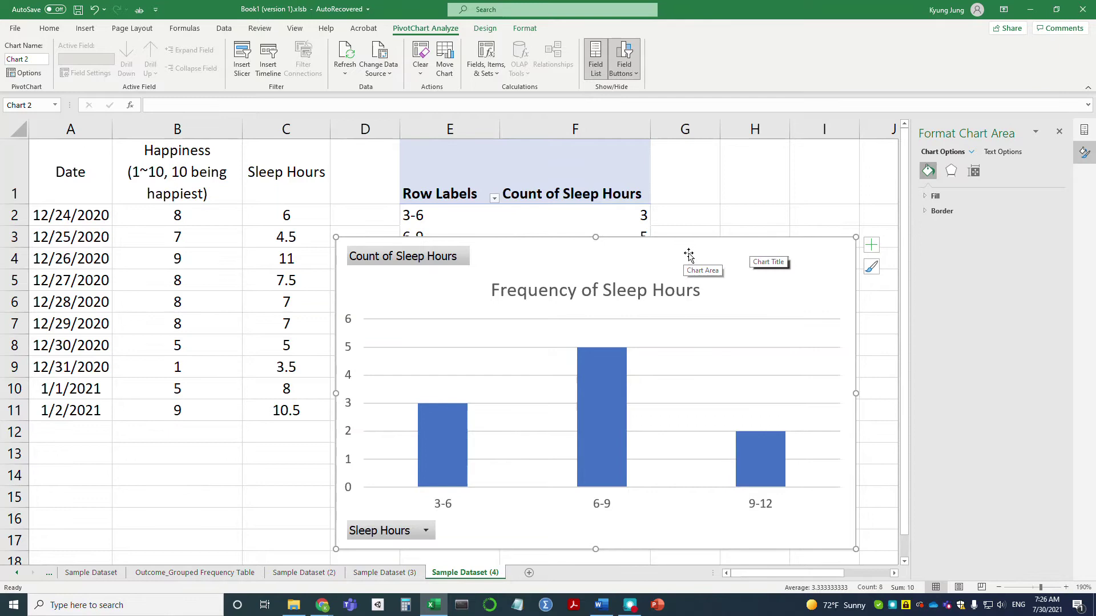
Close the formatting and field list panes and move the chart beside the PivotTable, starting at column G
left_click(1058, 132)
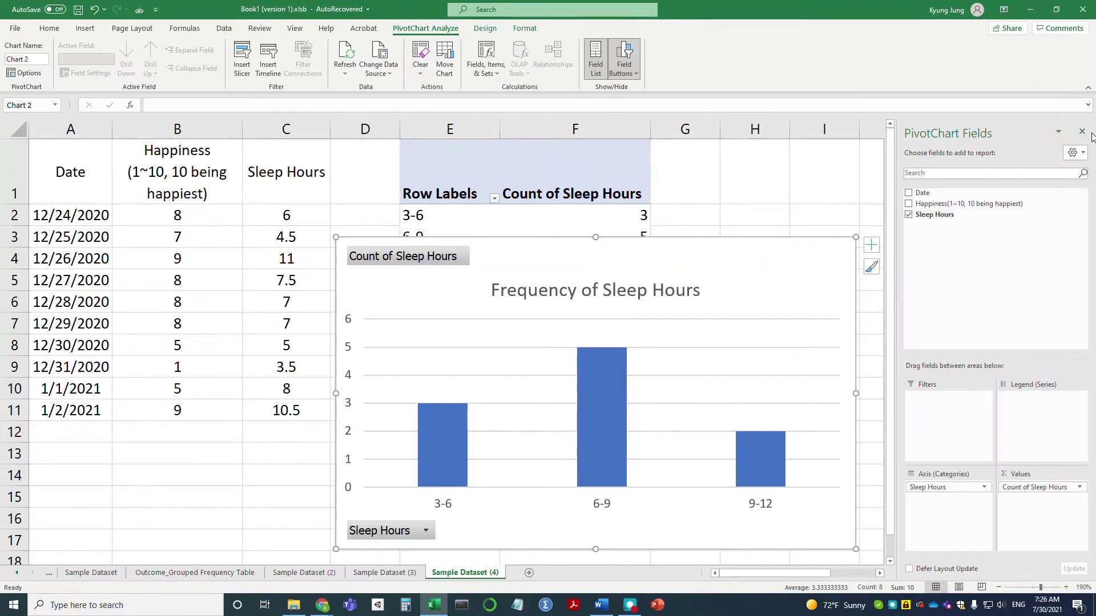
left_click(1082, 132)
left_click_drag(726, 257, 1051, 162)
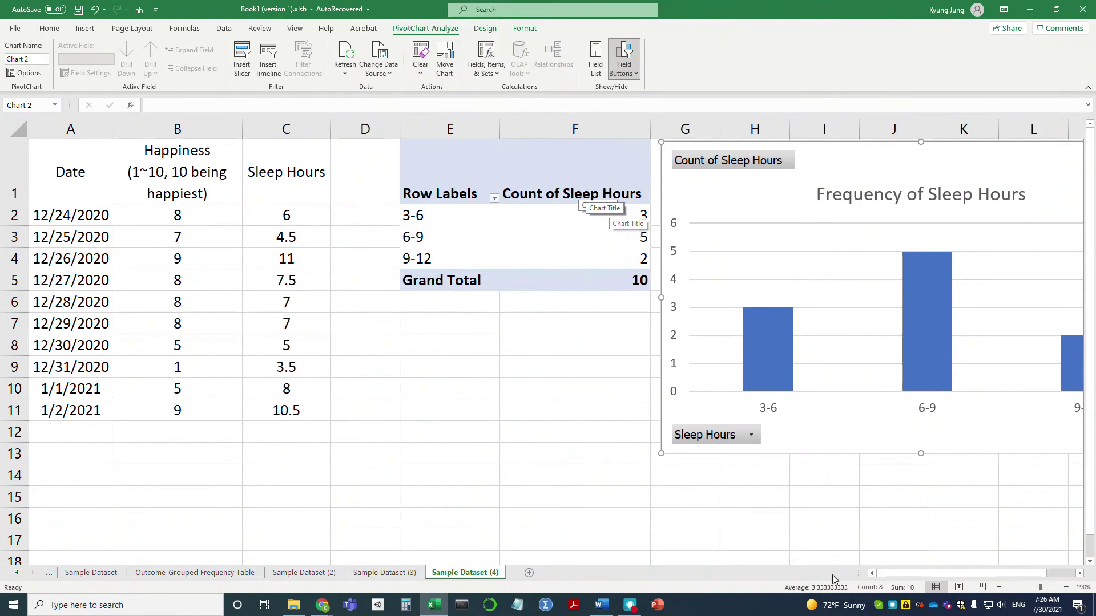